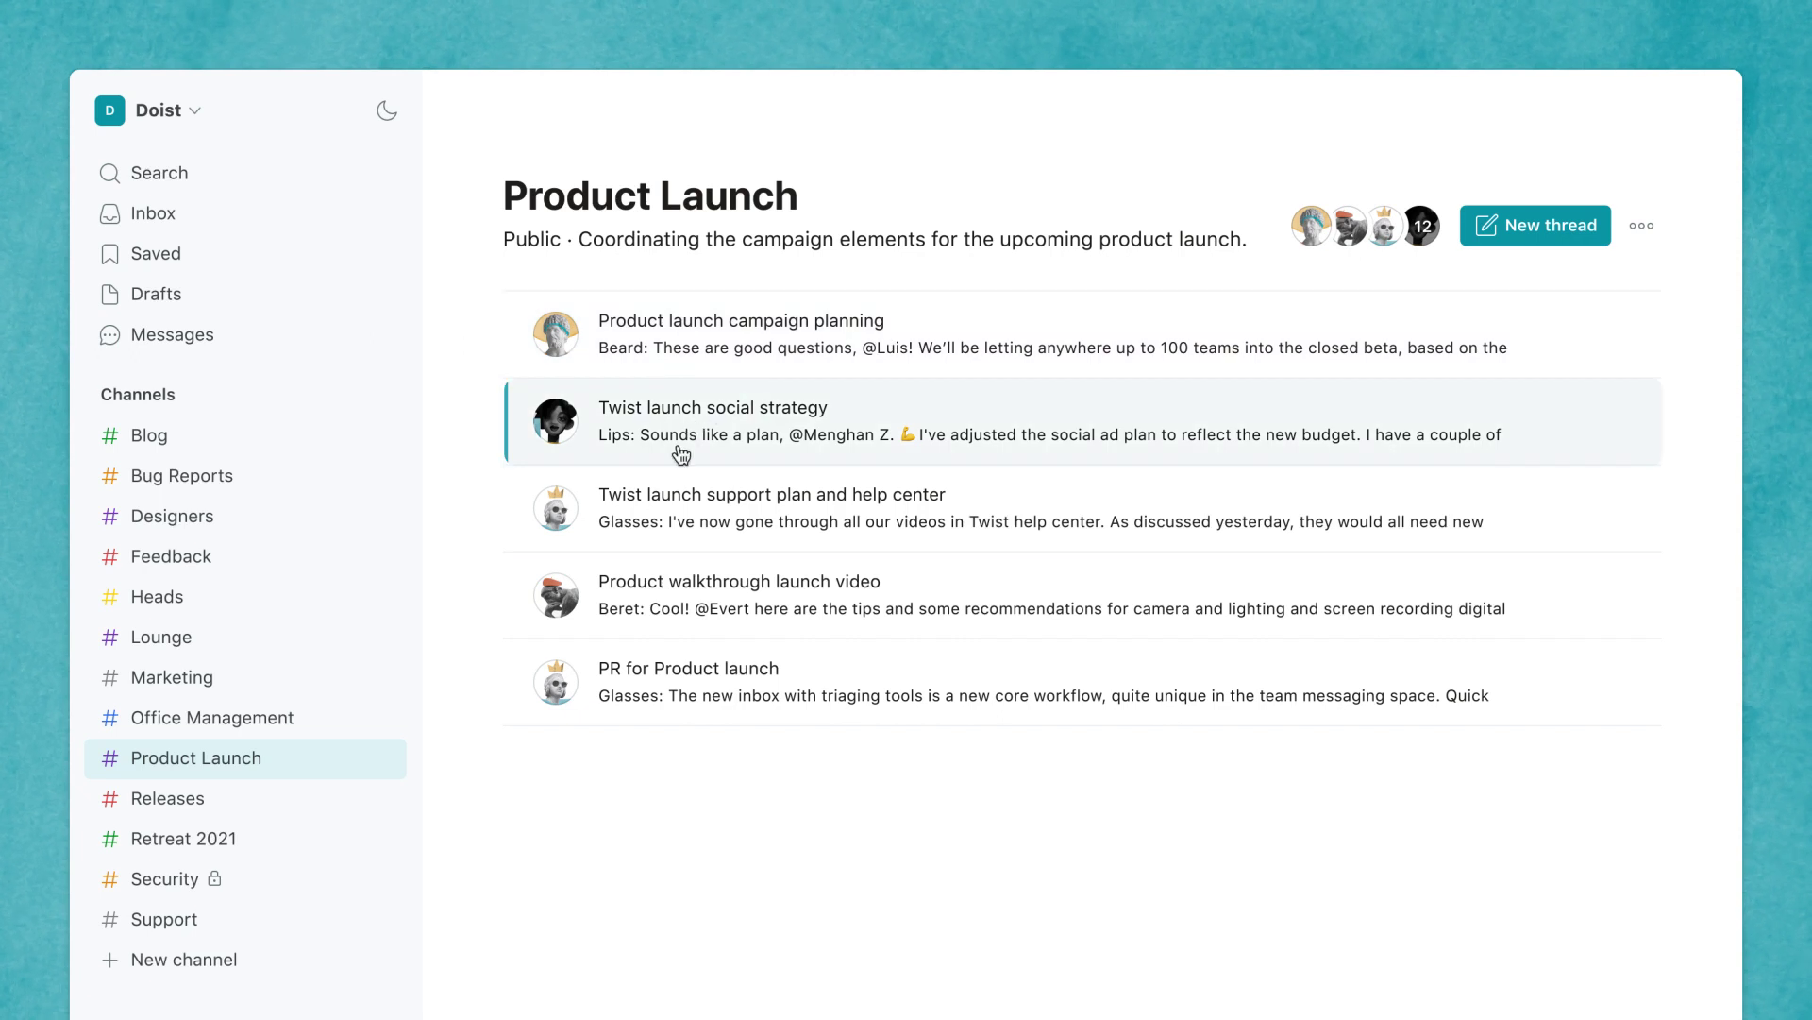
Search the workspace for 'that one thing we discussed 3 months ago'.
left_click(200, 181)
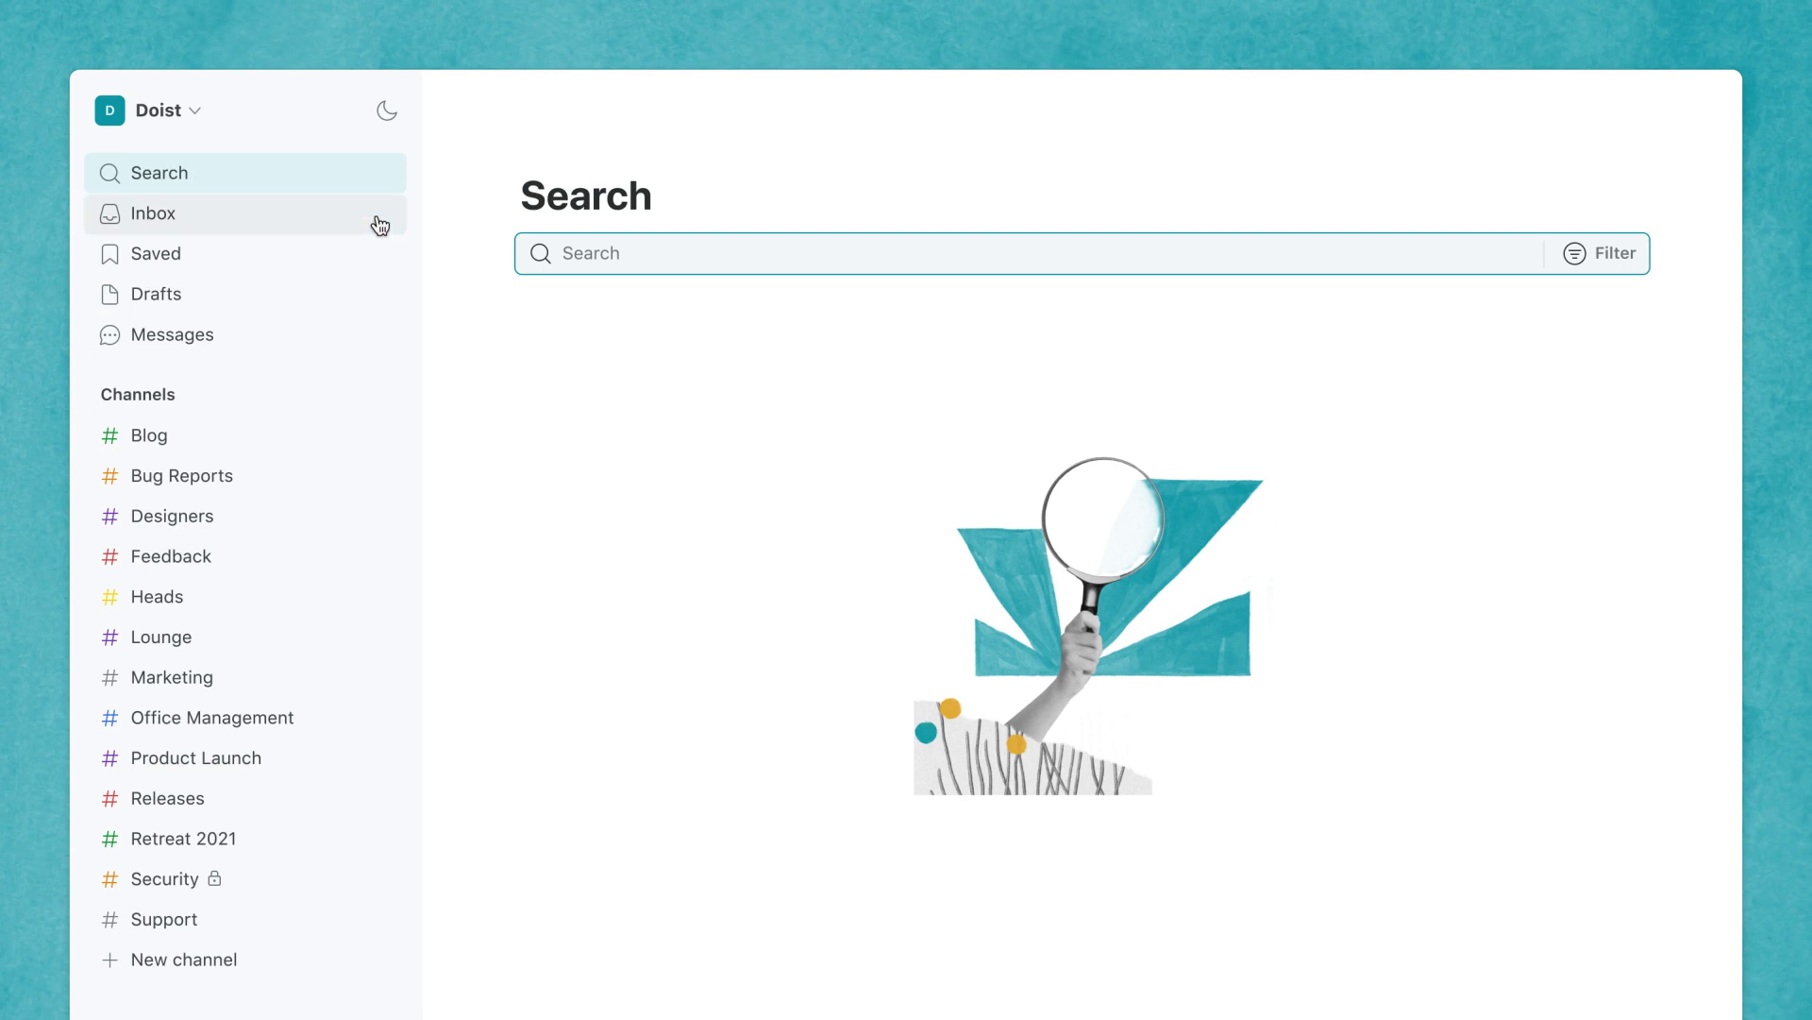
type("t")
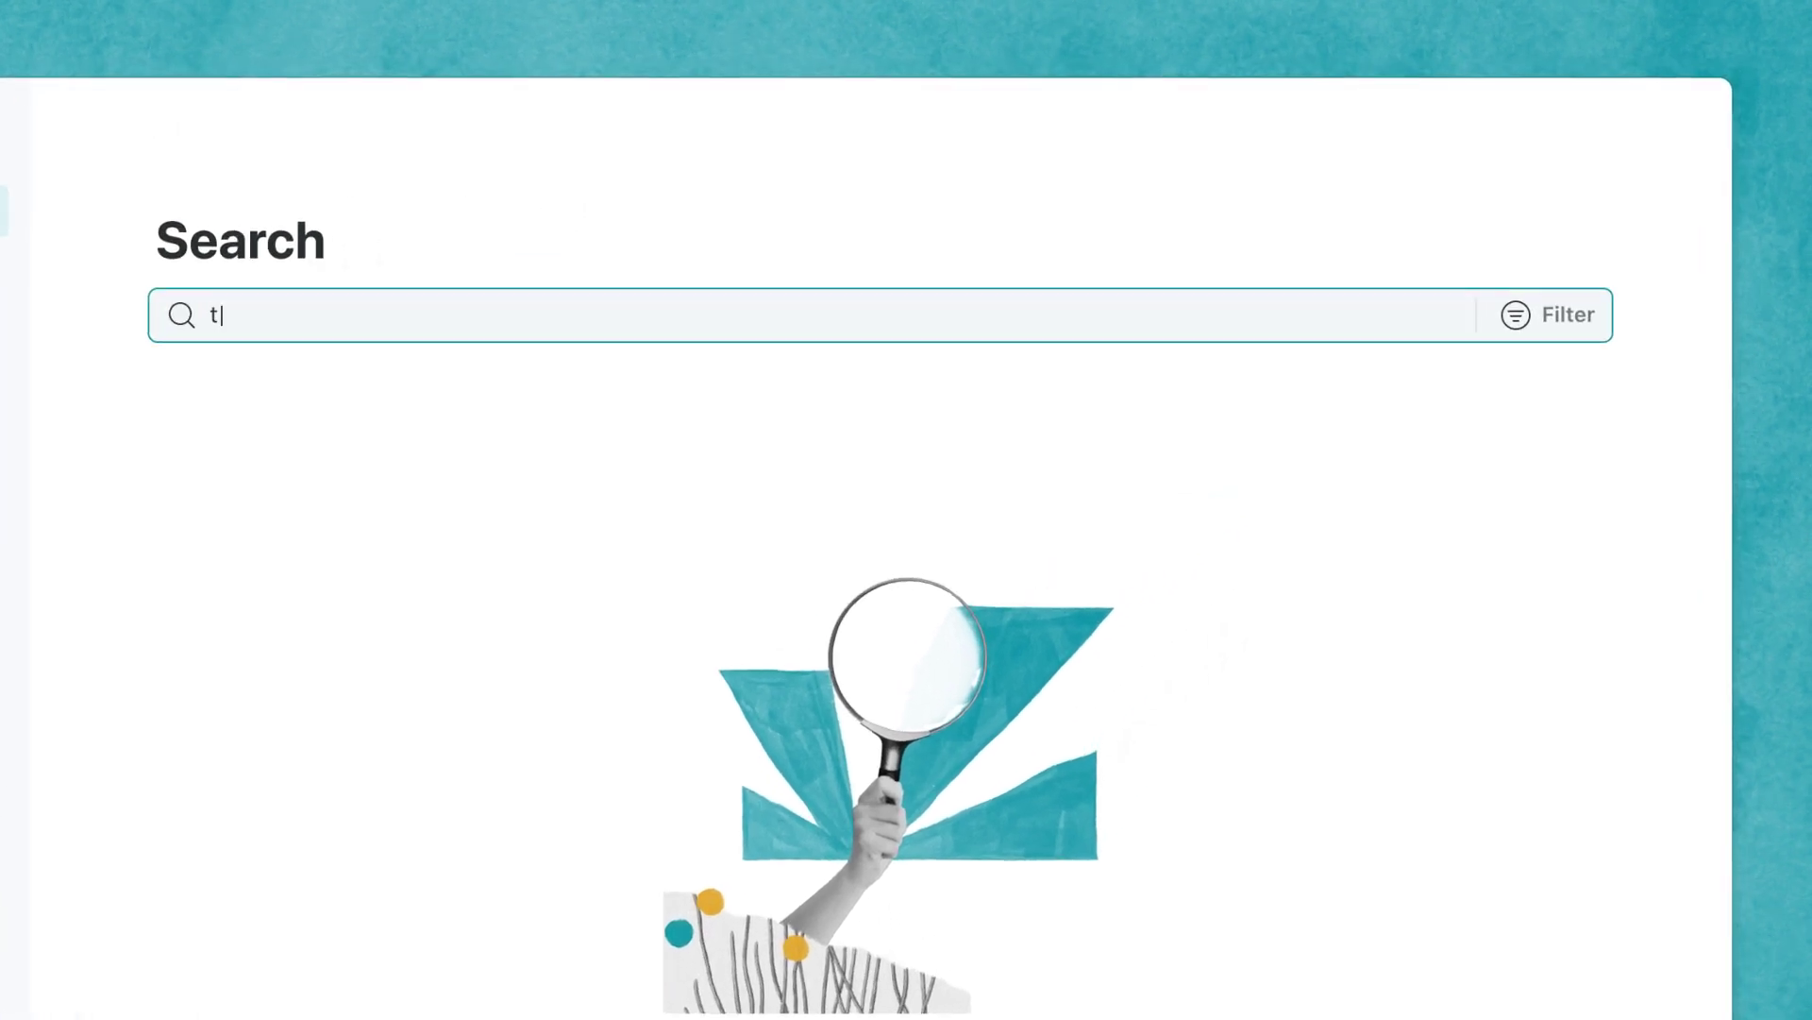
type("hing we discussed 3 months ago")
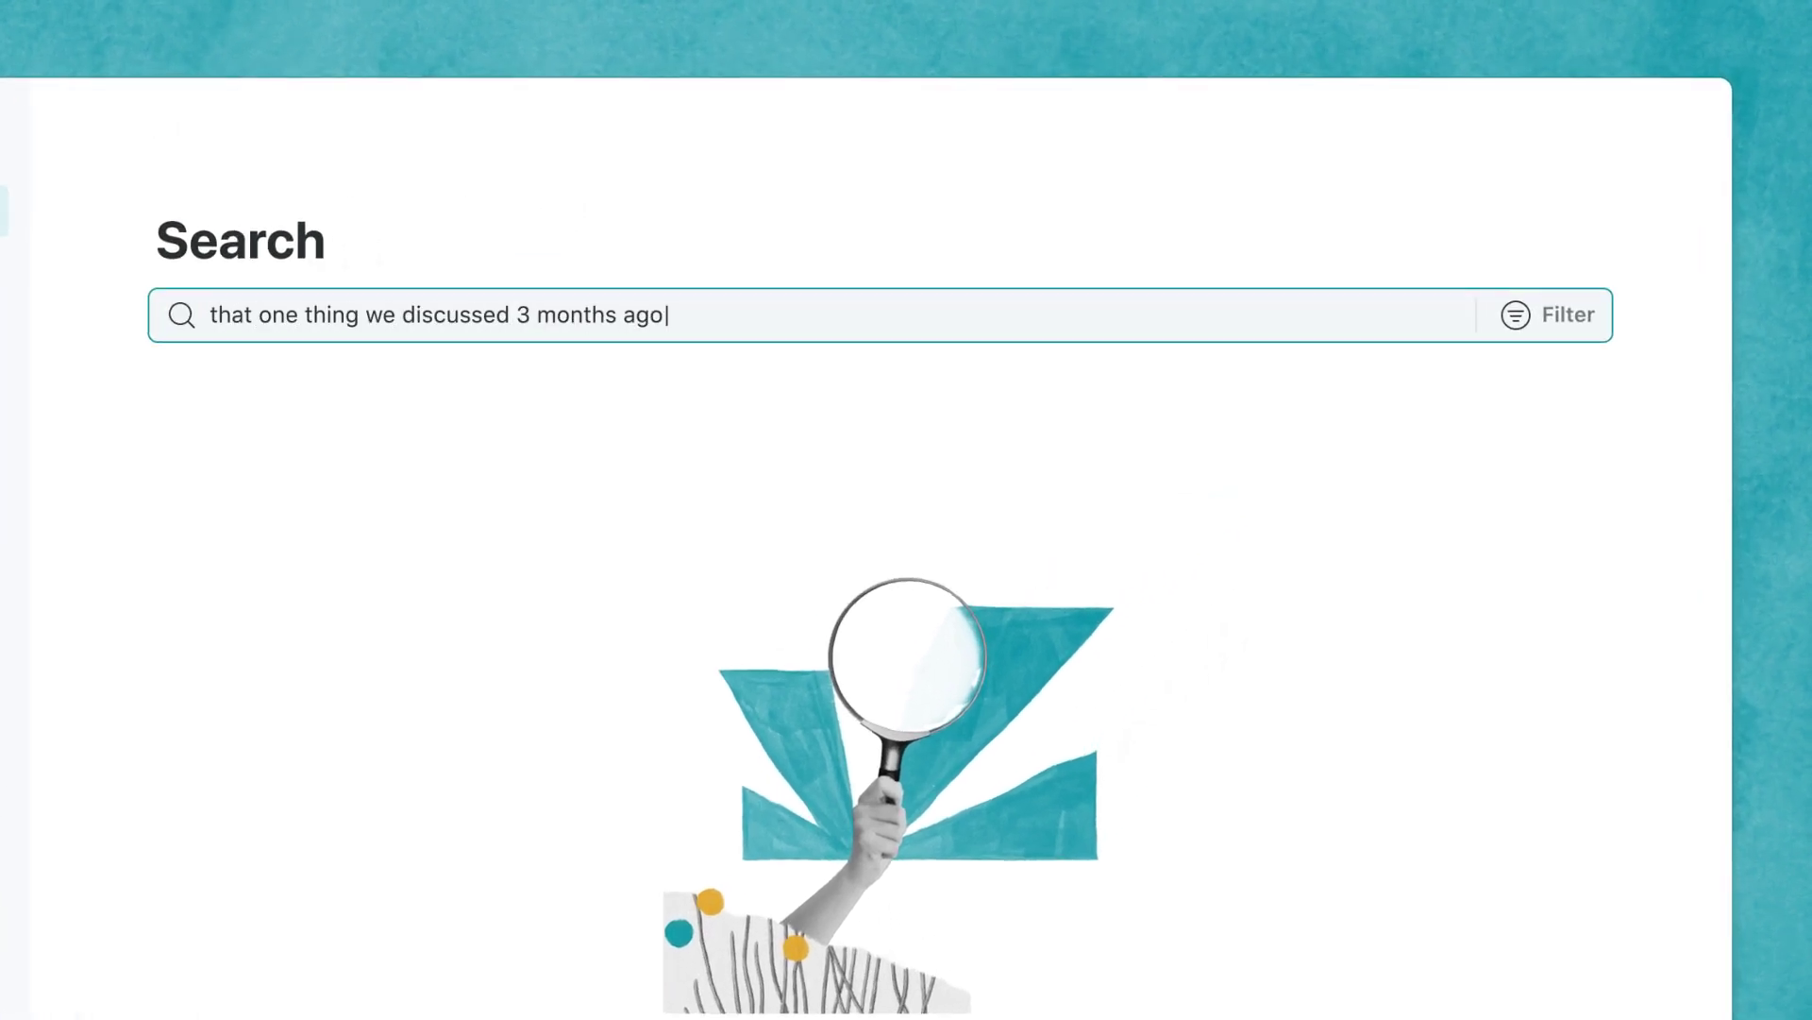
key("Return")
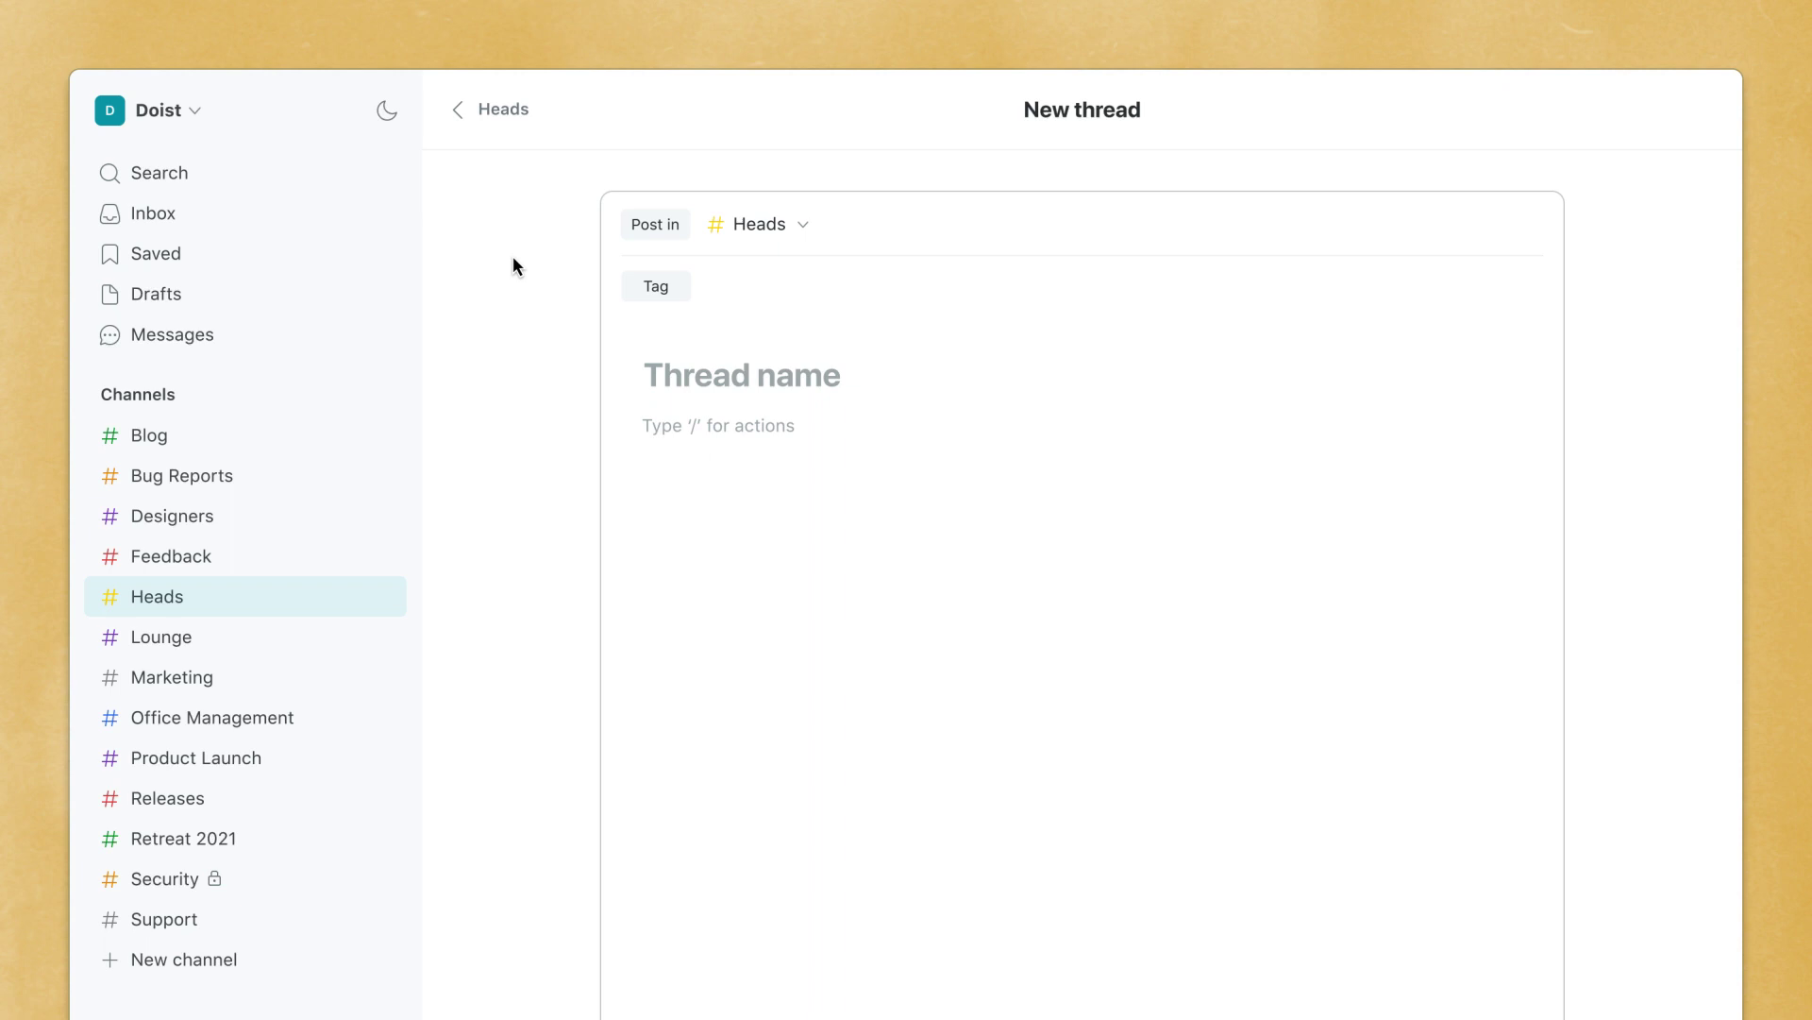
type("That one")
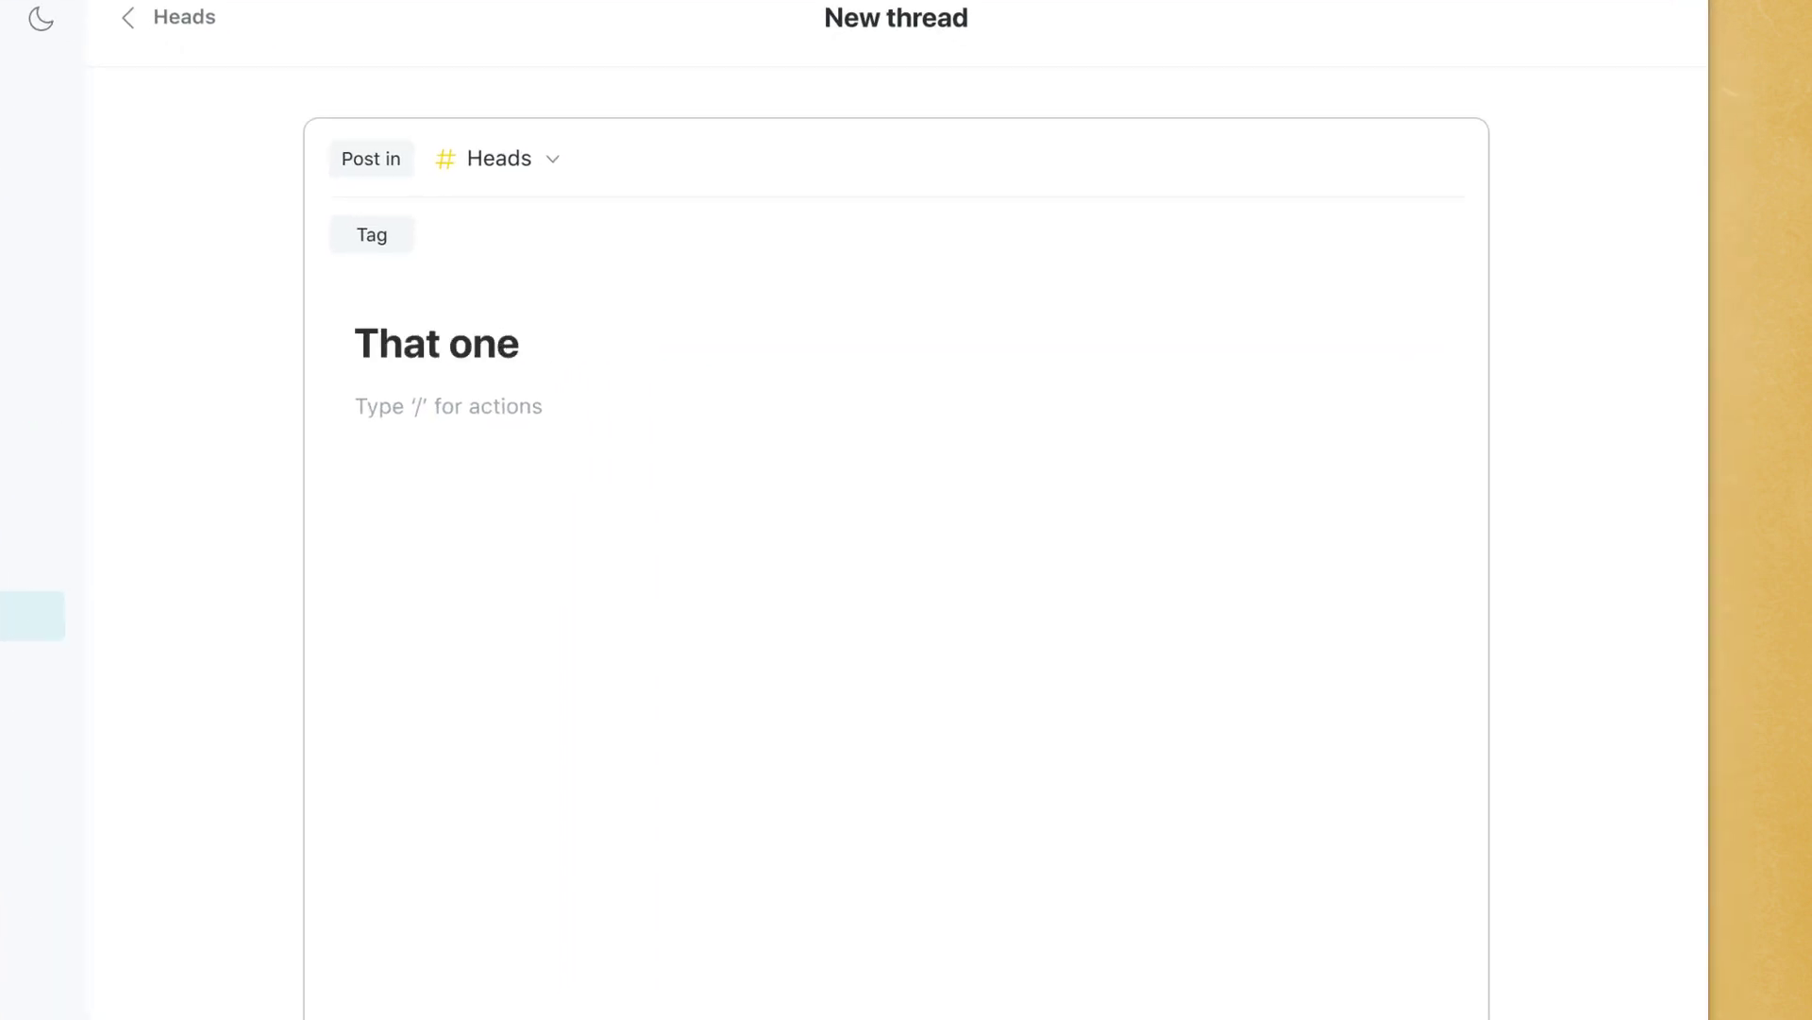
type(" thing: three months later")
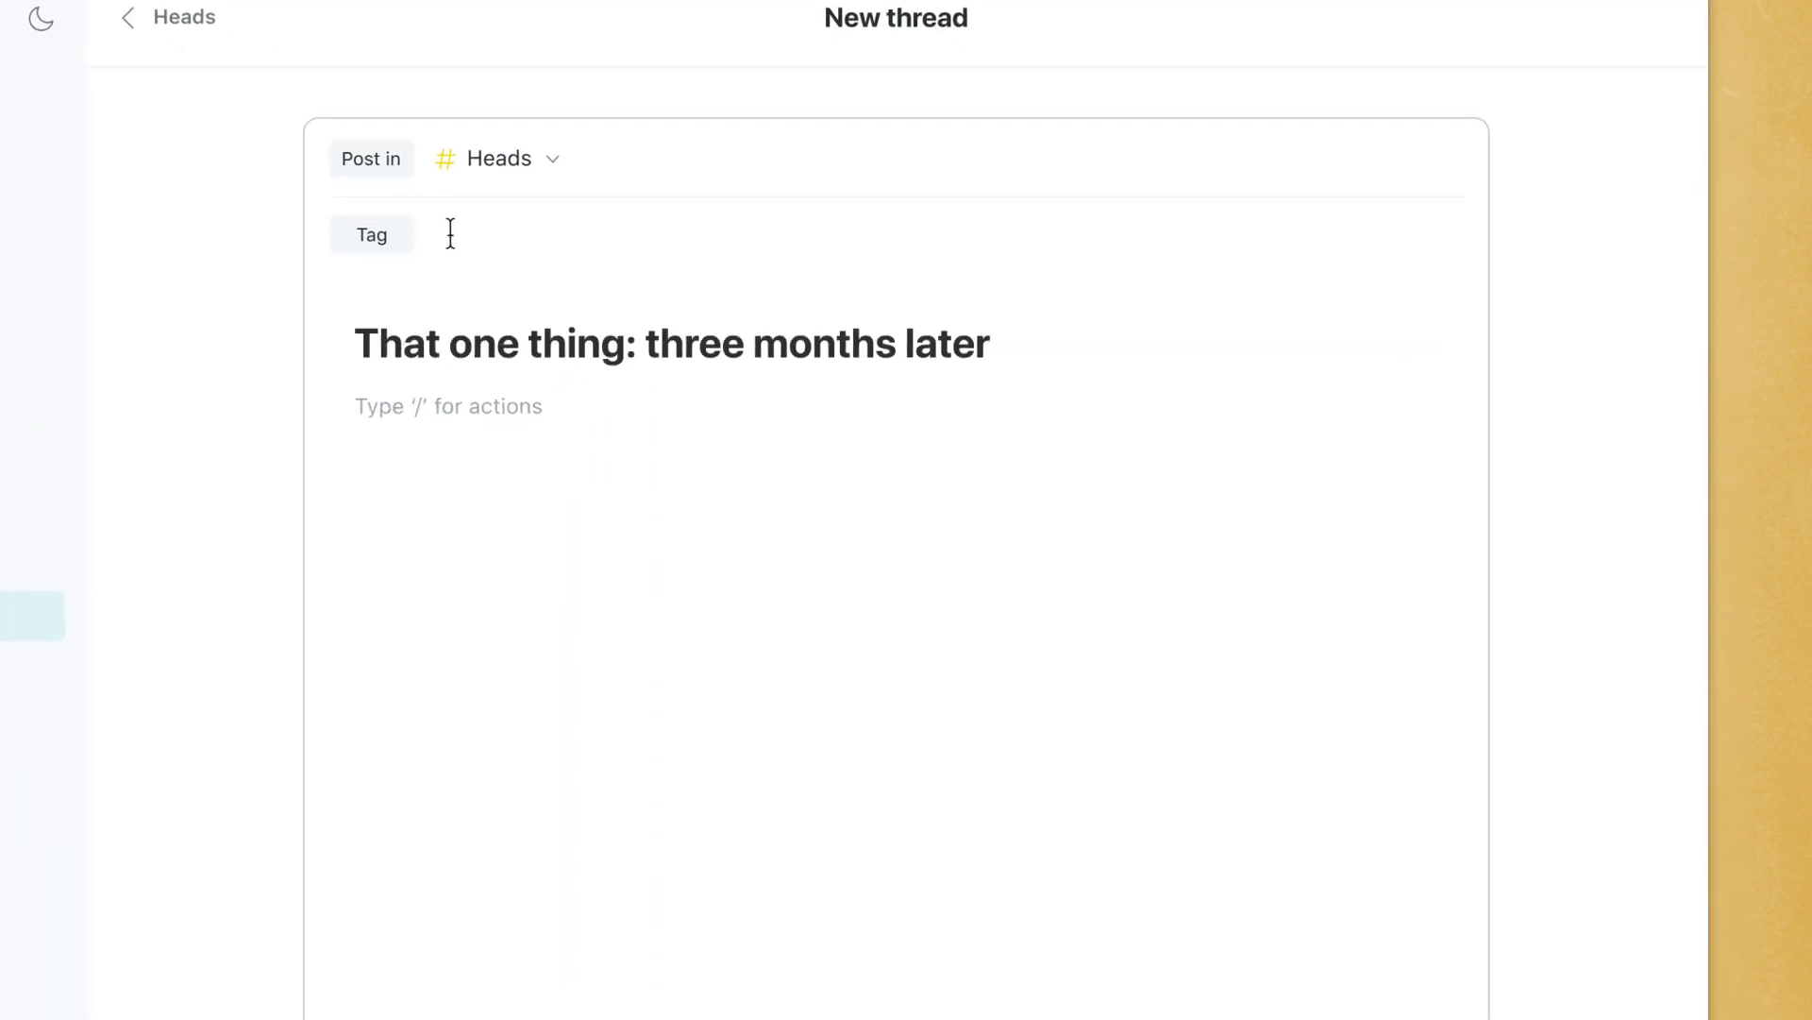
Tag teammates on the draft, link the earlier thread with +, and bullet the questions.
left_click(450, 234)
type("Beard")
key("Return")
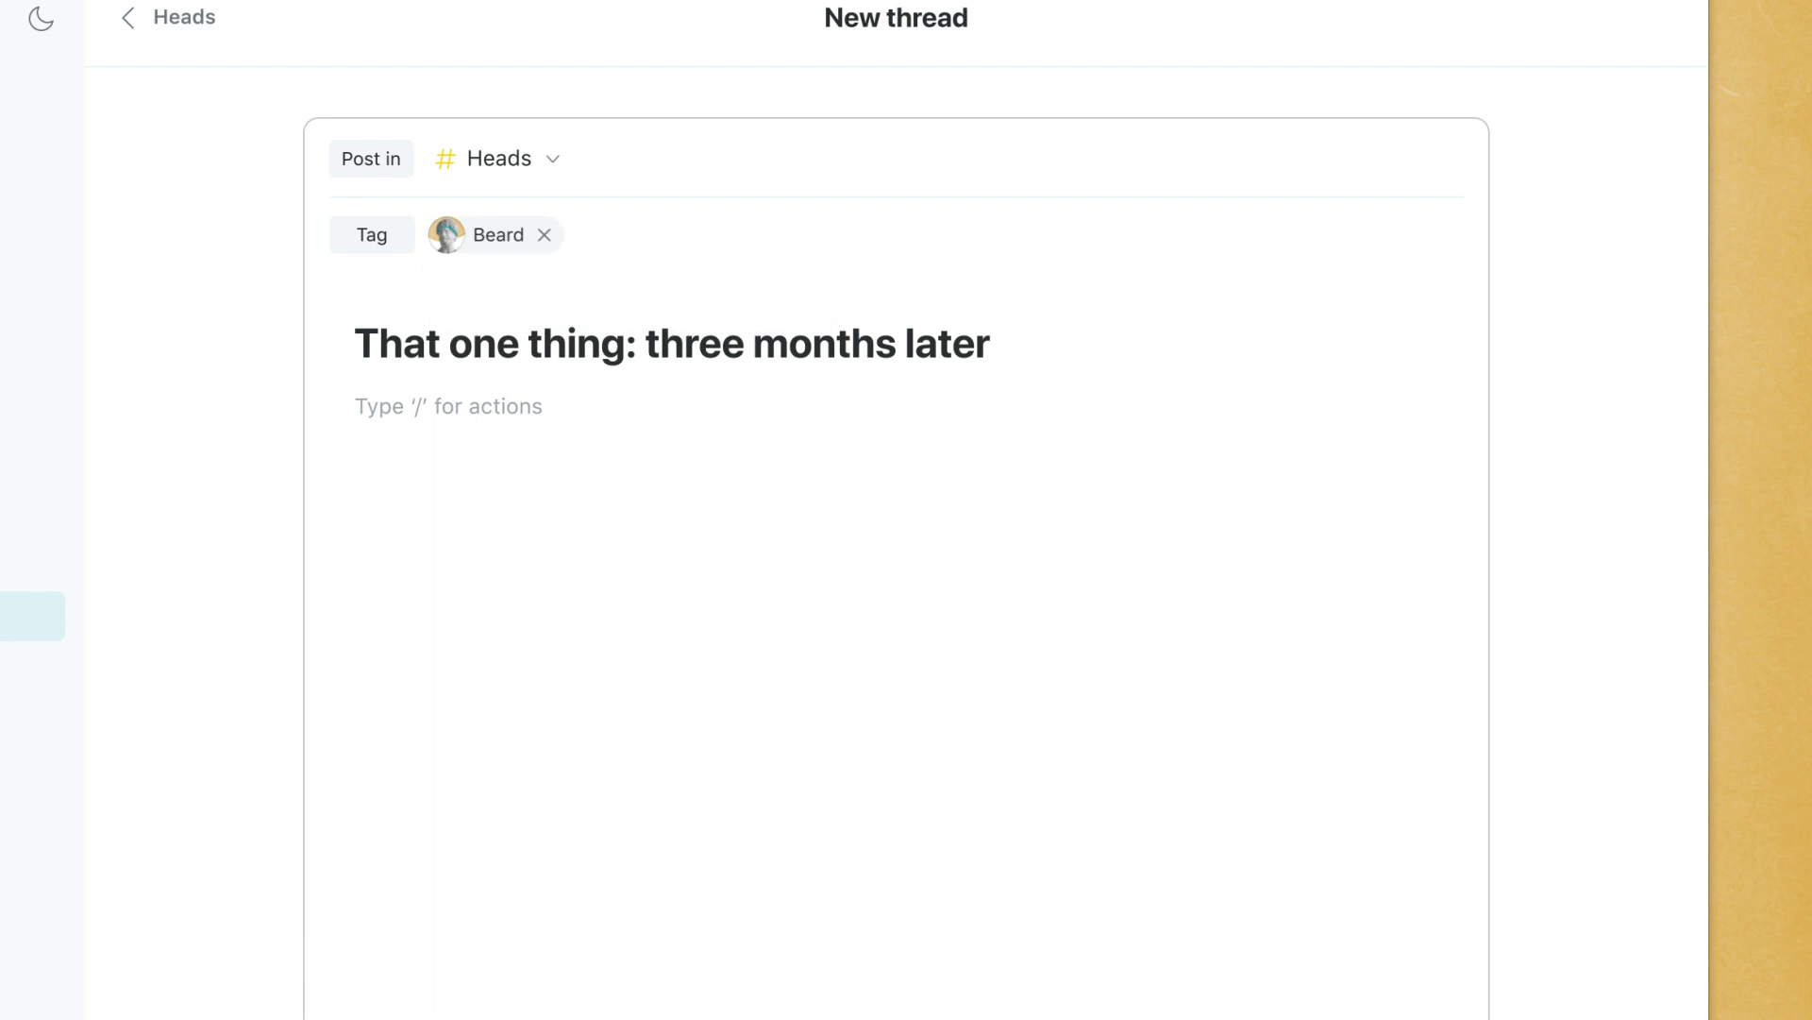
type("Hey guys, three months ago we di")
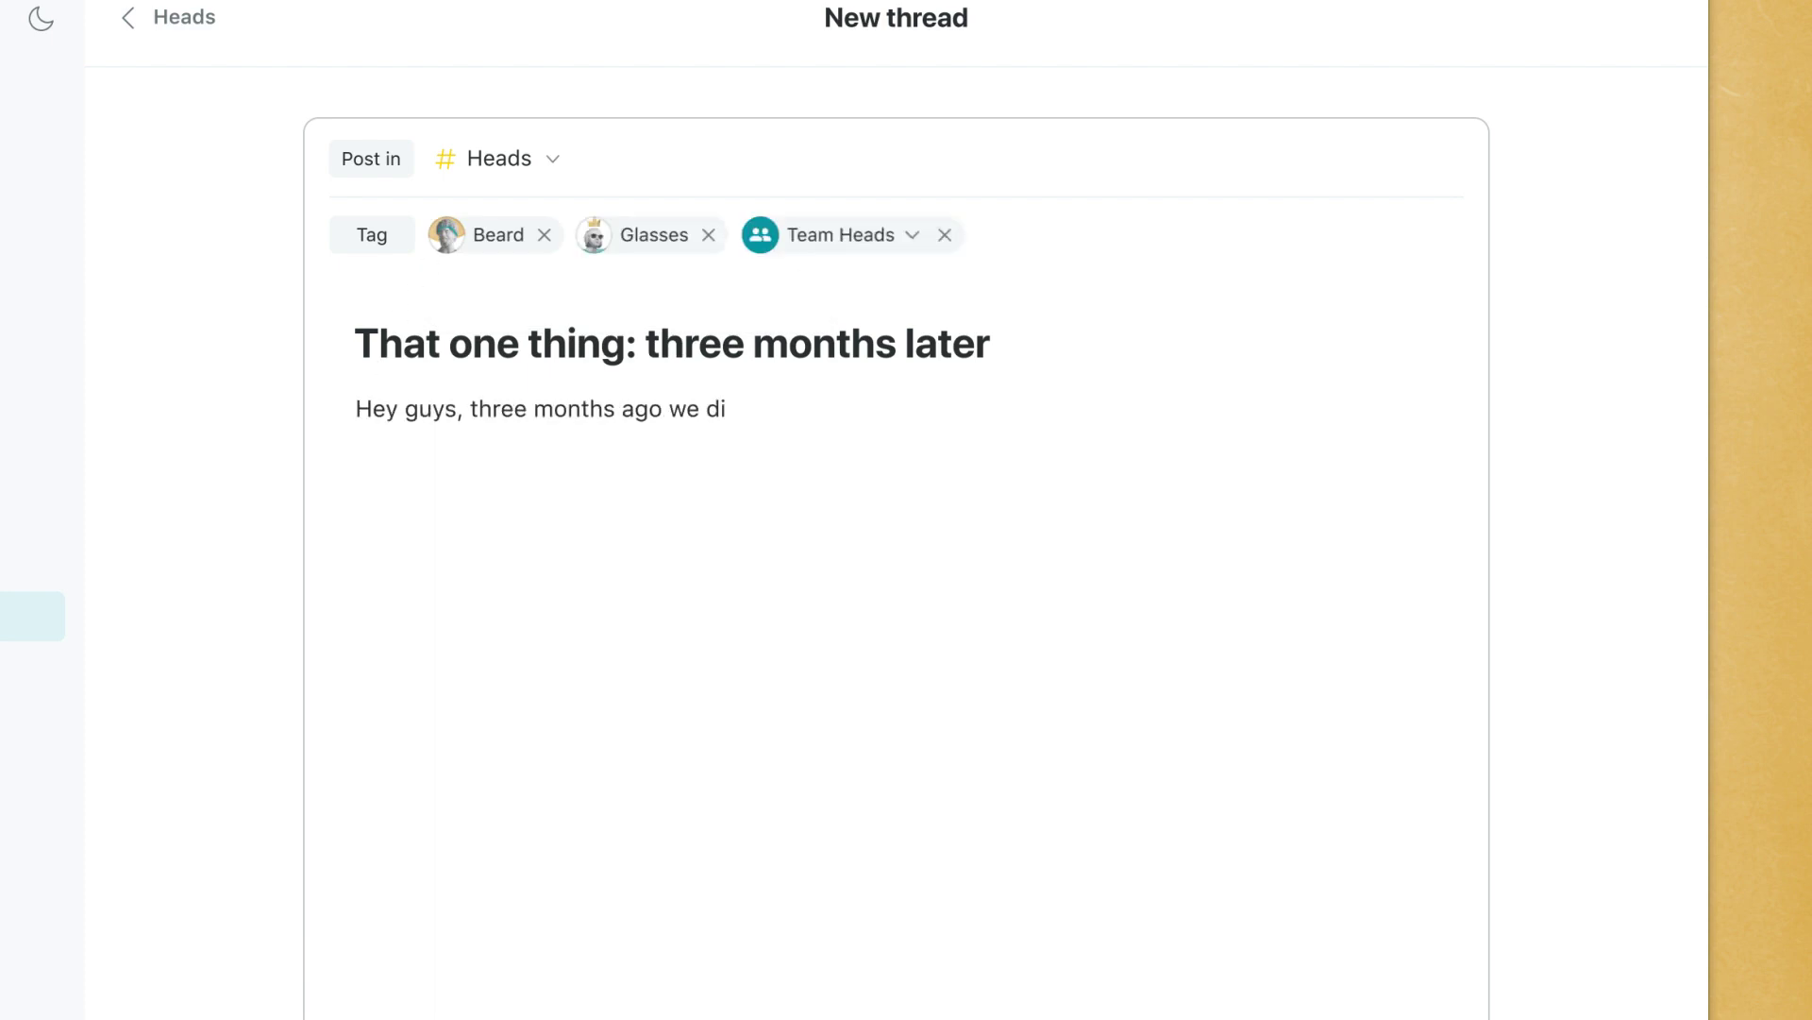
type("scussed how we do that one thing. +")
key("Return")
type(". We t")
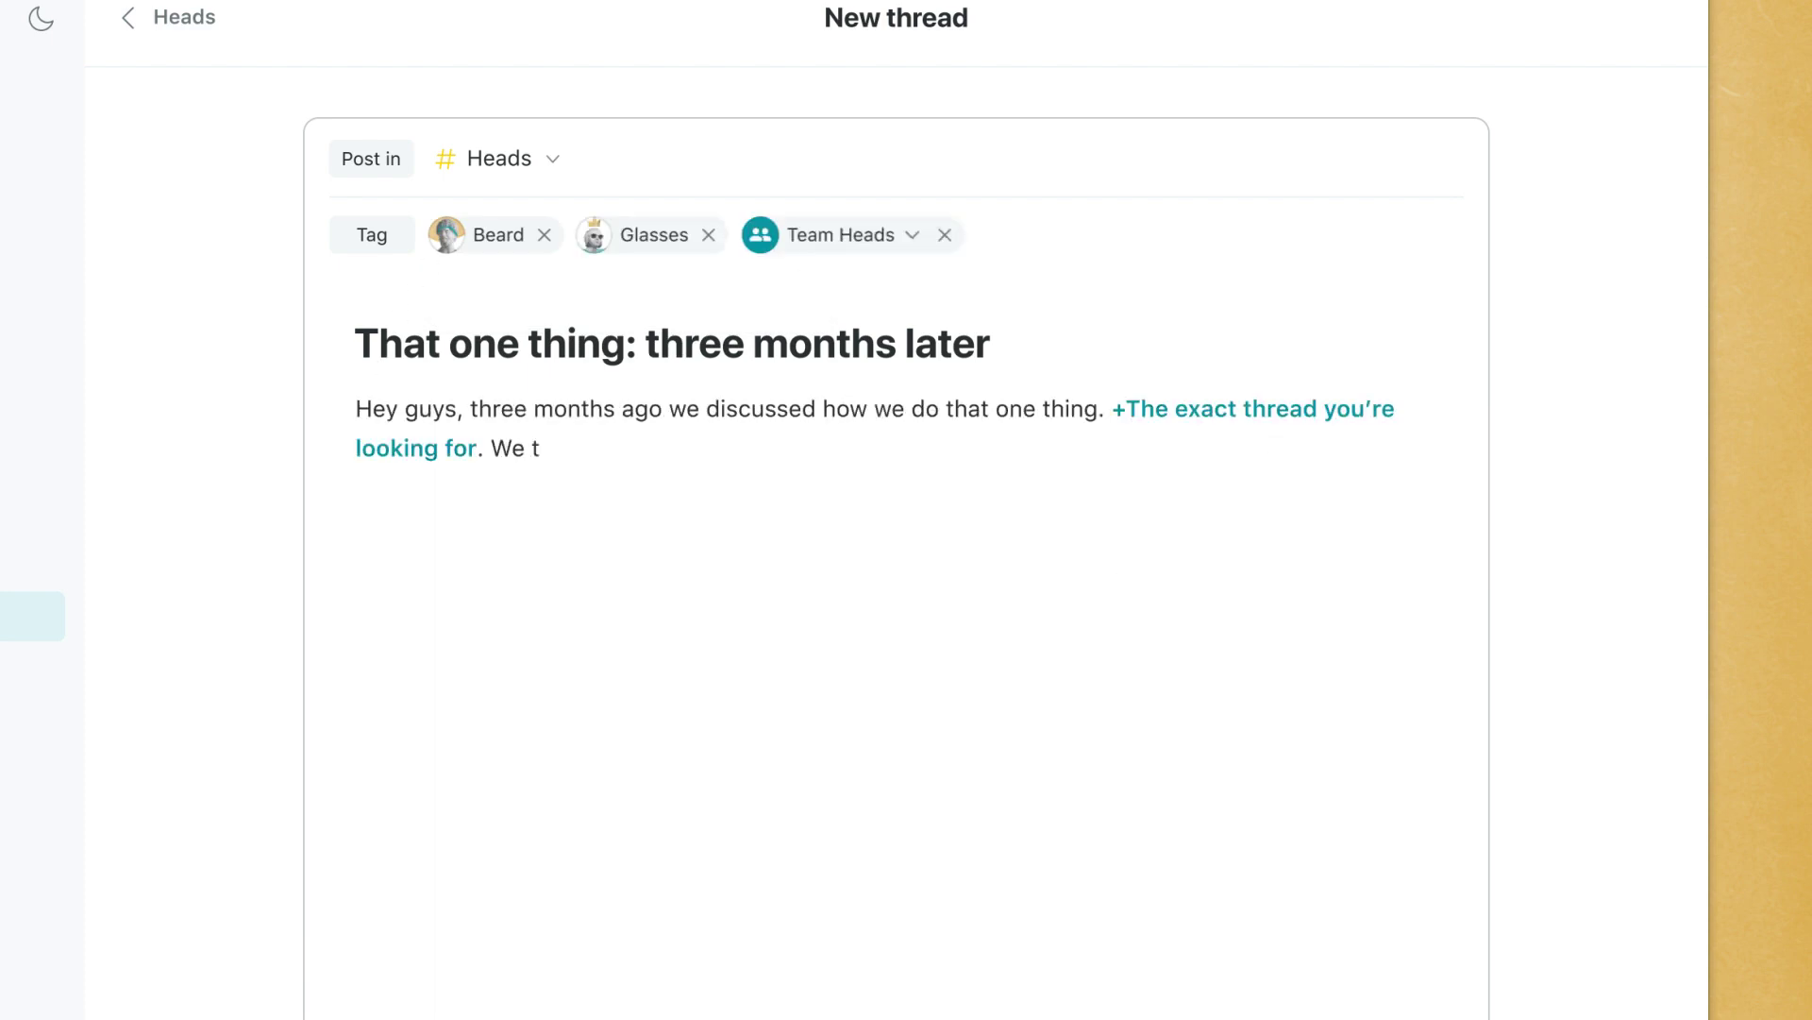
type("ried that approach and now it's time to reflect on how we feel our current process is working.")
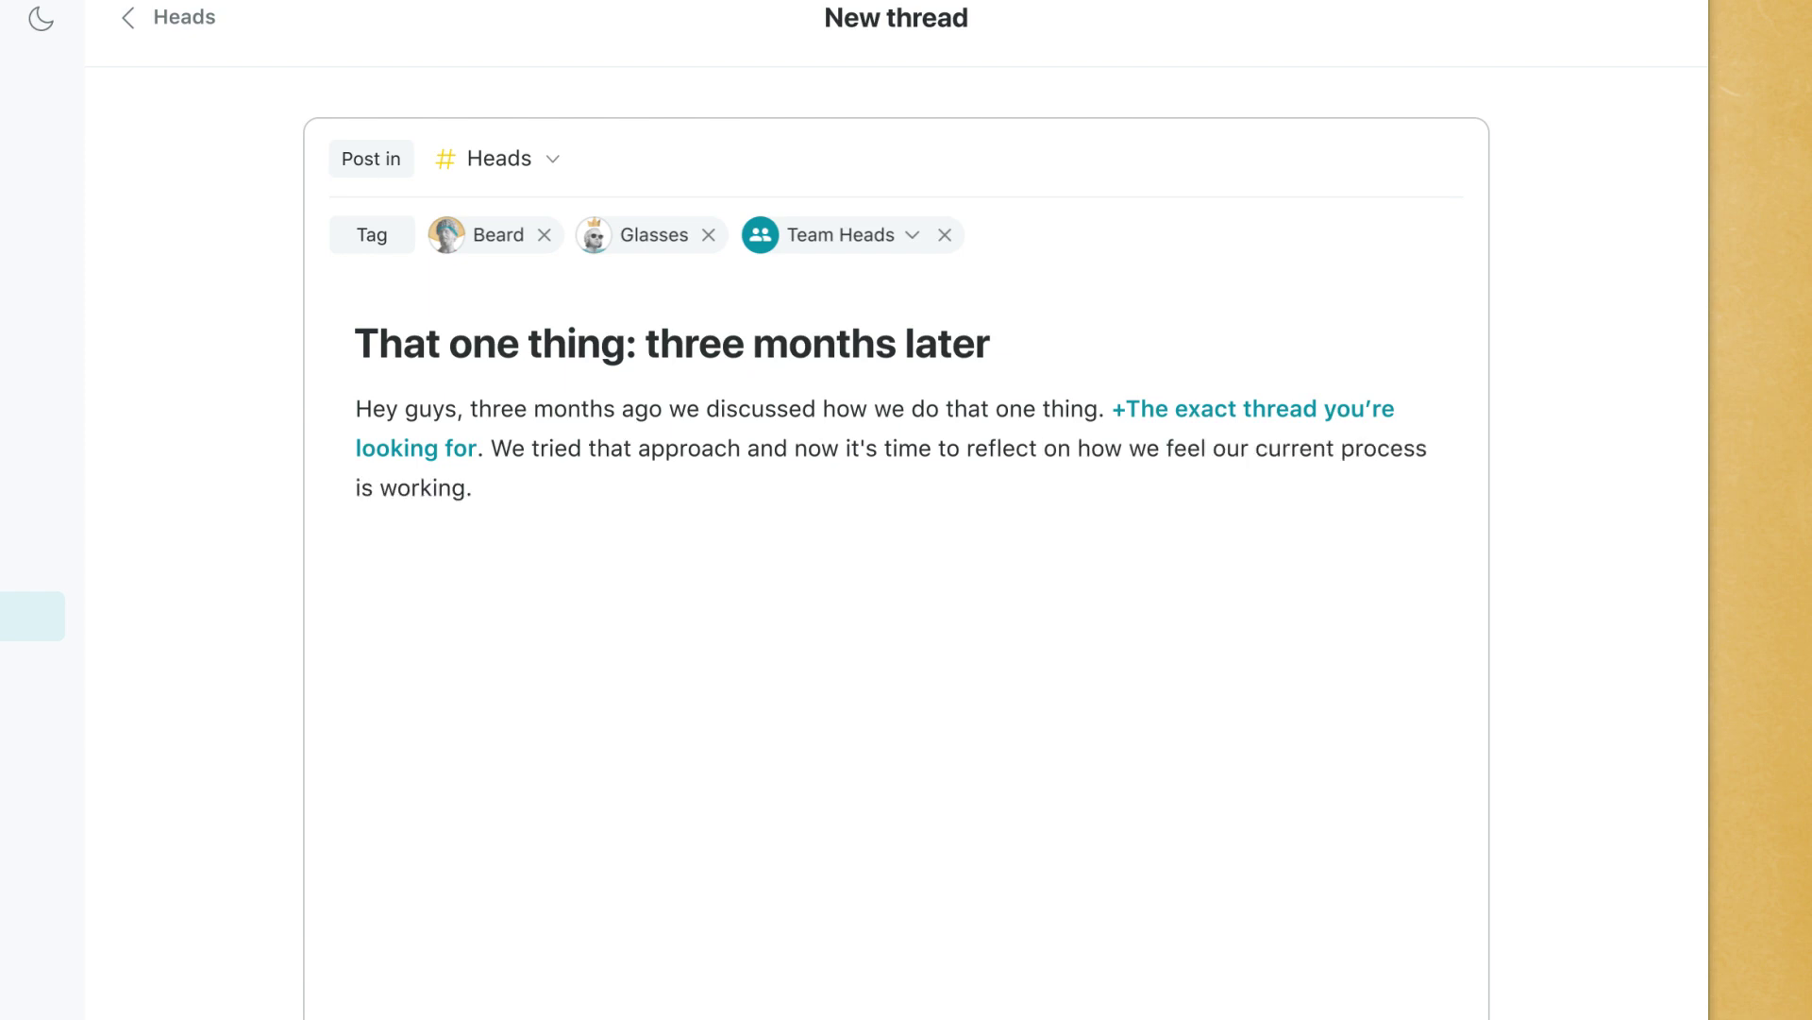
key("Return")
type("Please write in a comment to this thread")
key("Return")
type("- What you feel is worki")
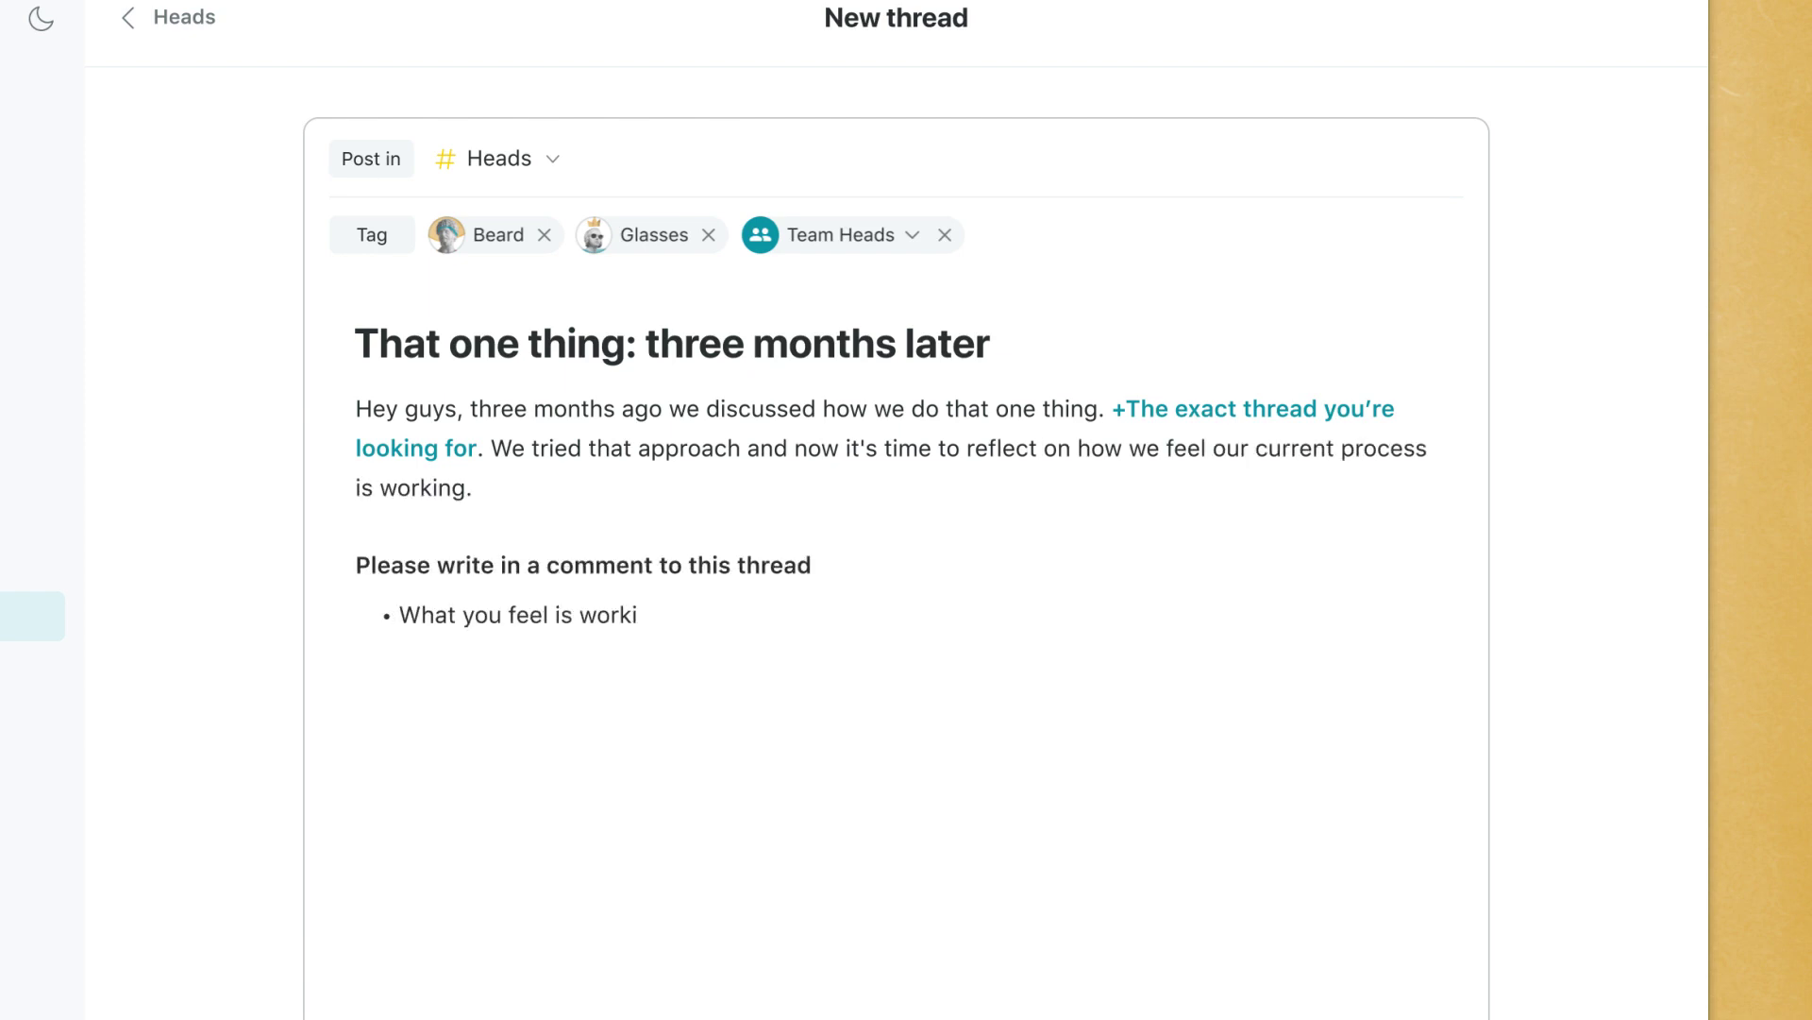
type("ng about how we do that one thing")
key("Return")
type("What you feel could be improved about how we do that one thing")
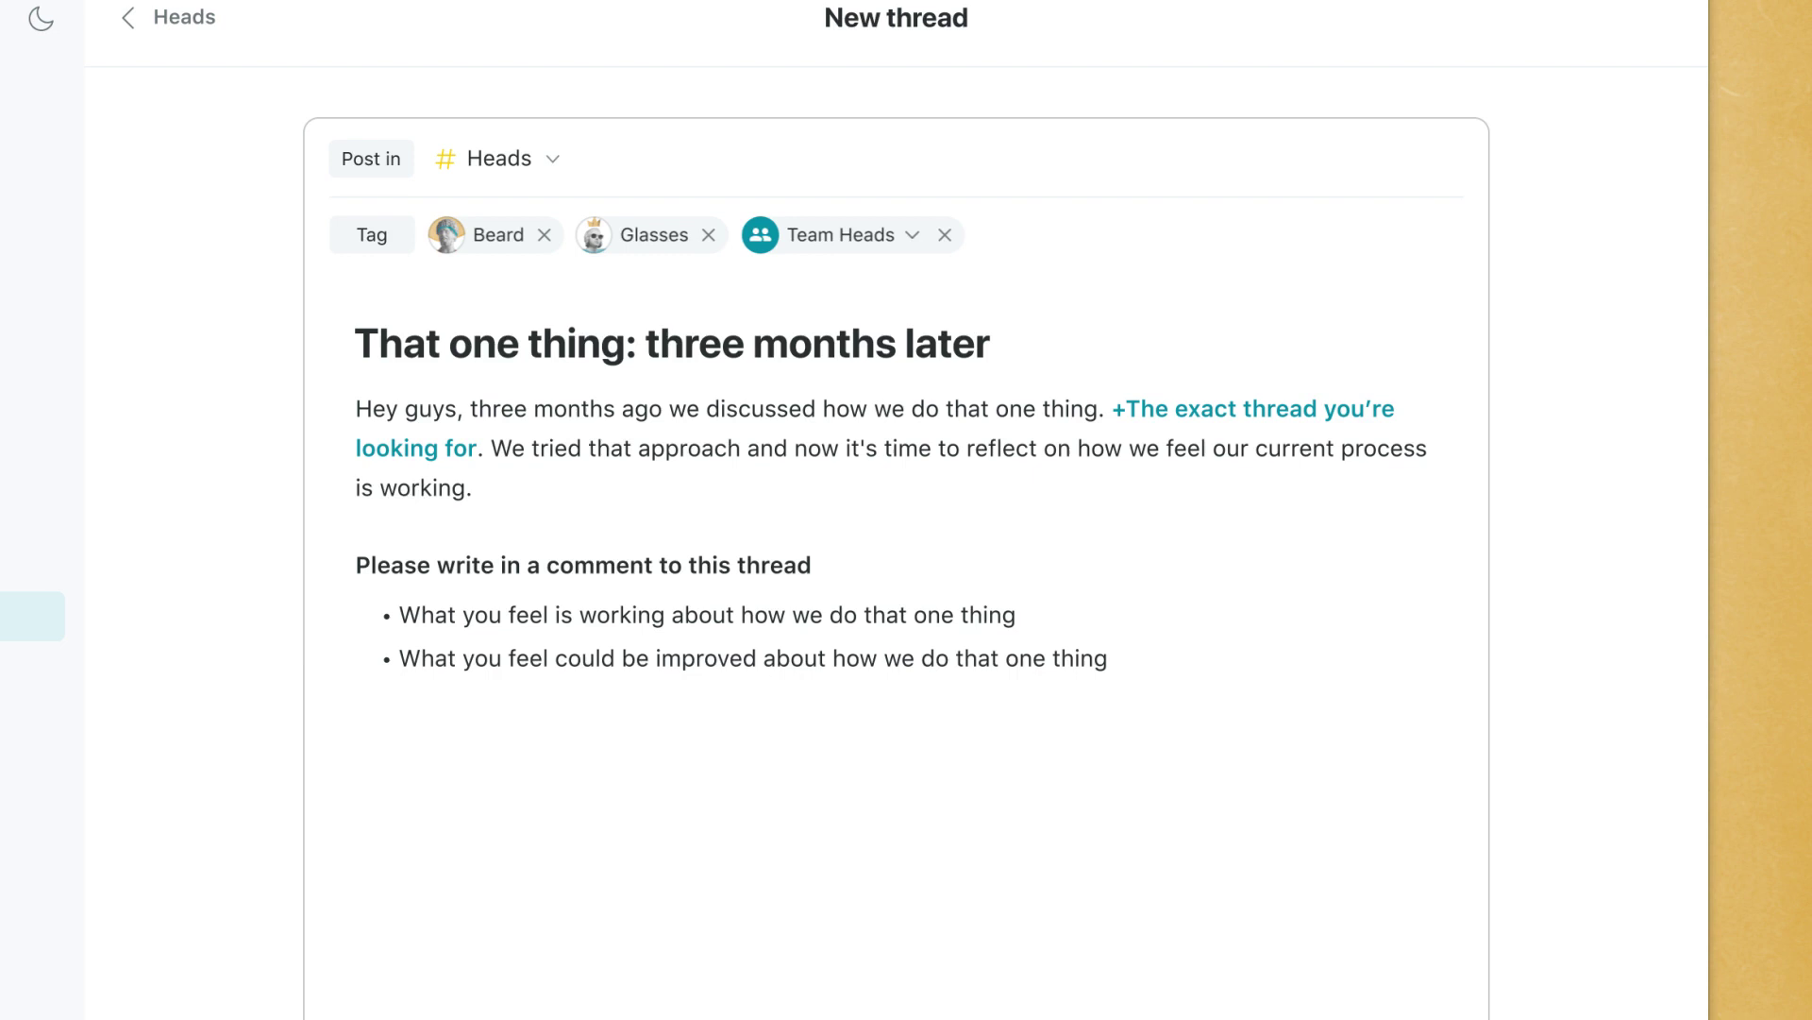
type(" Whether at the current moment you would recommend changing how we do that one thing.")
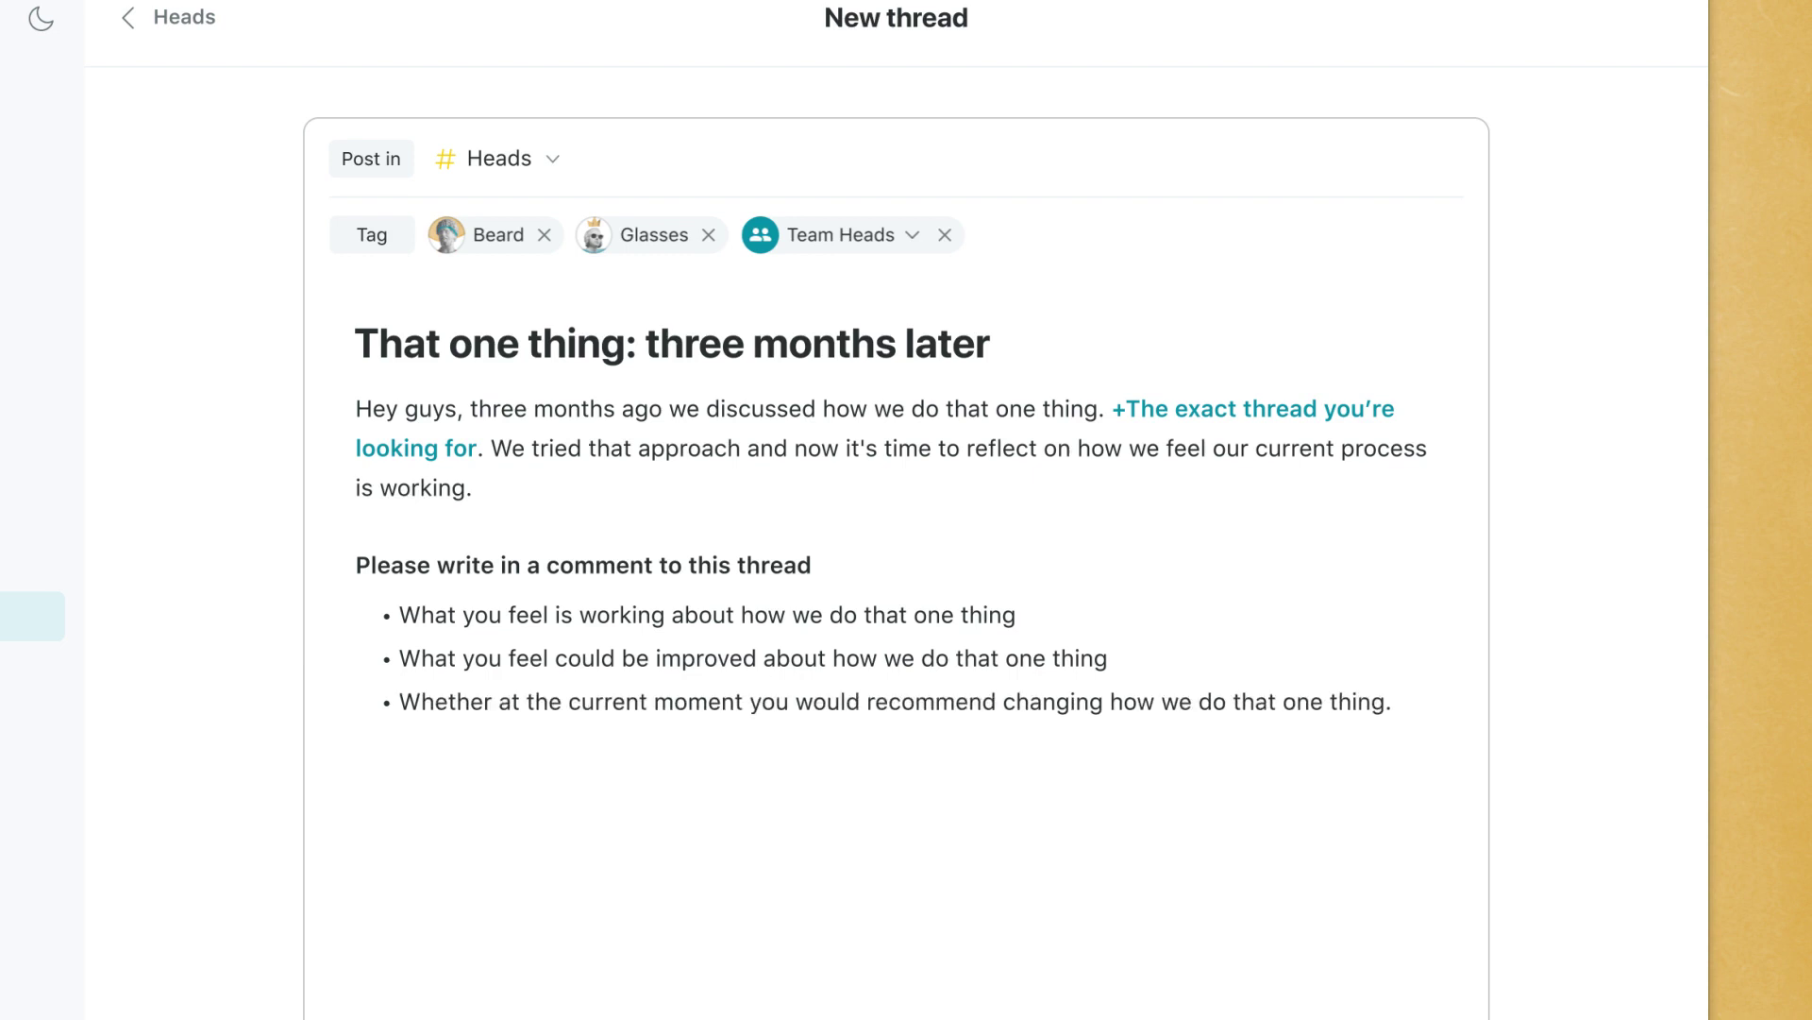
key("Return")
key("Return")
type("@")
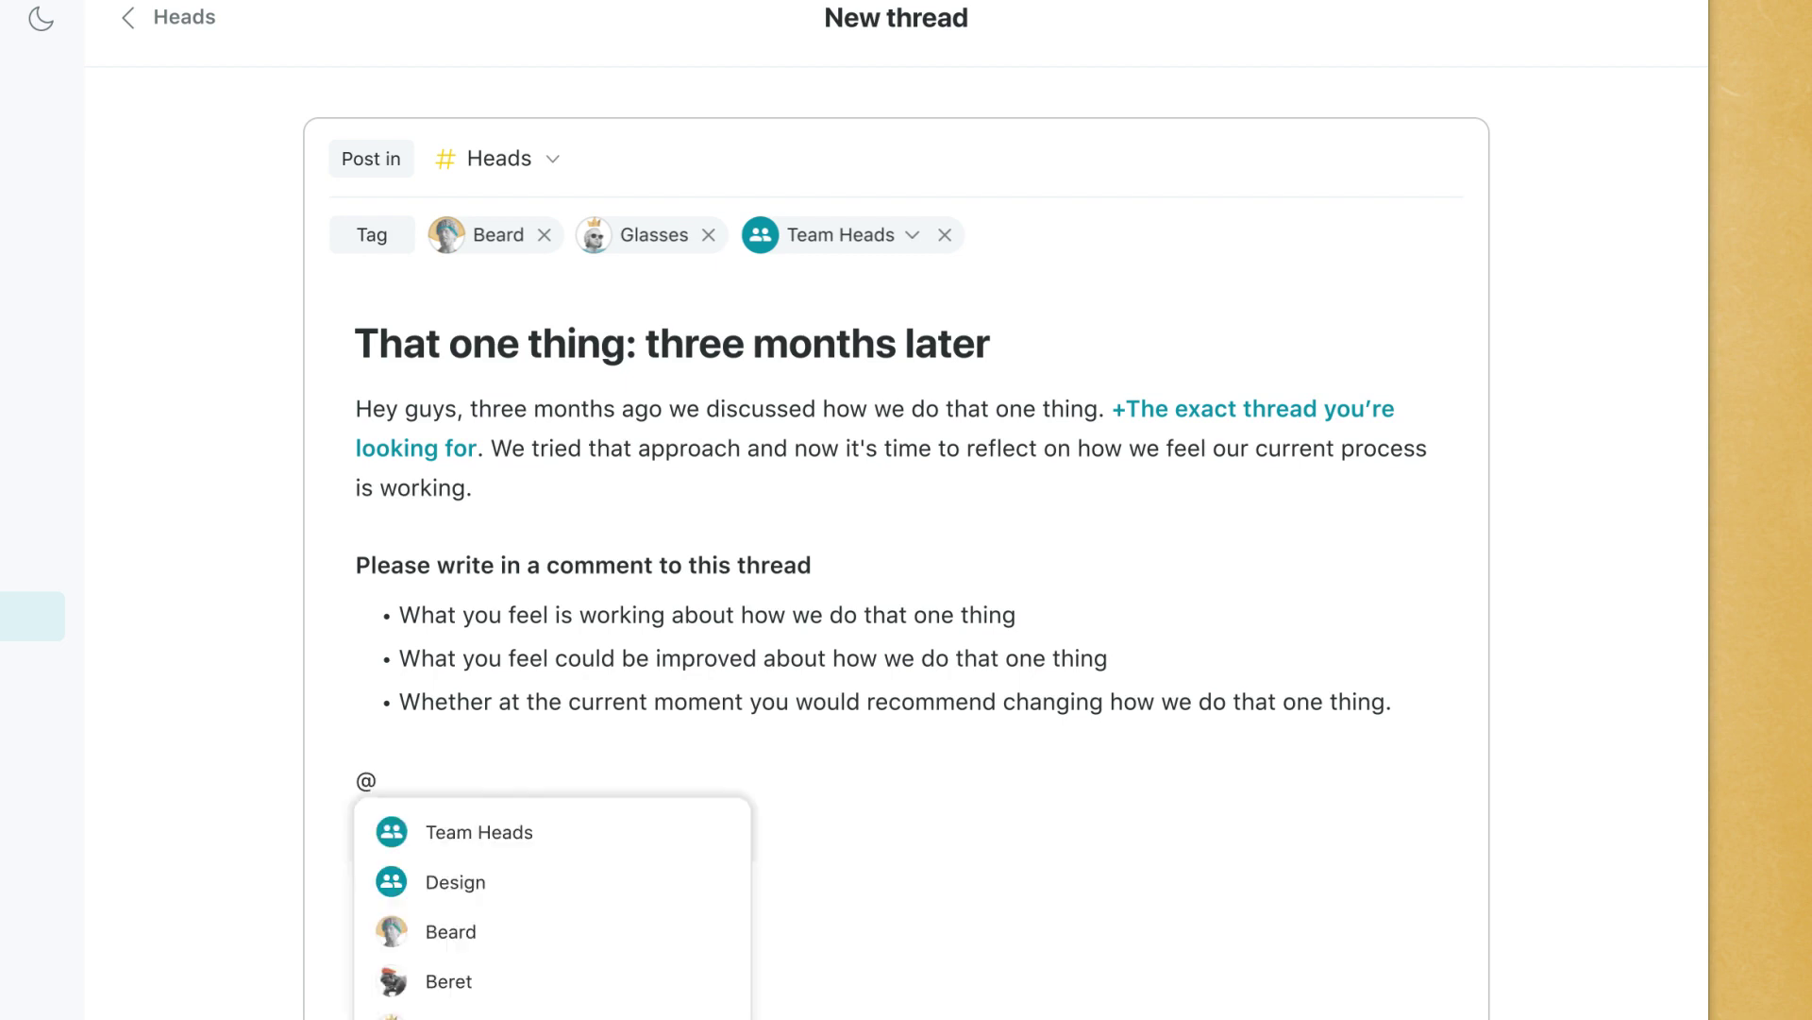
type("Ber")
key("Return")
type(", can you share the da")
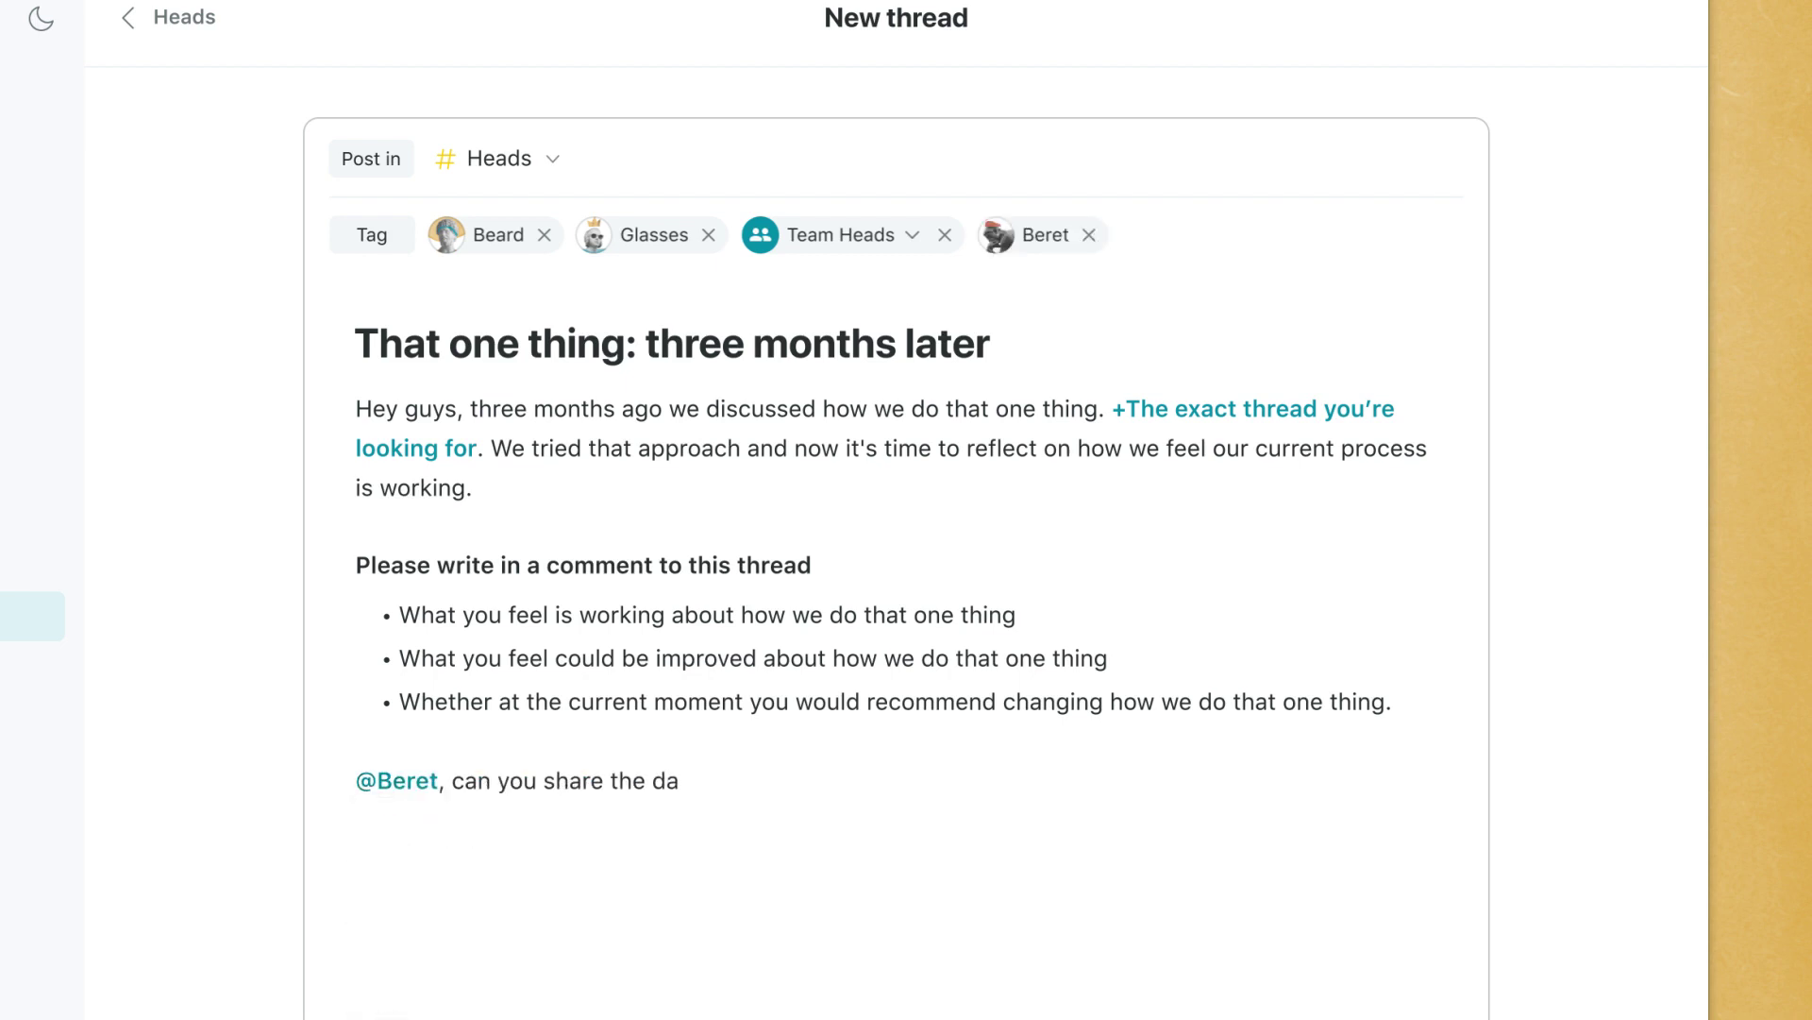
type("ta about the thing for everyone to review?")
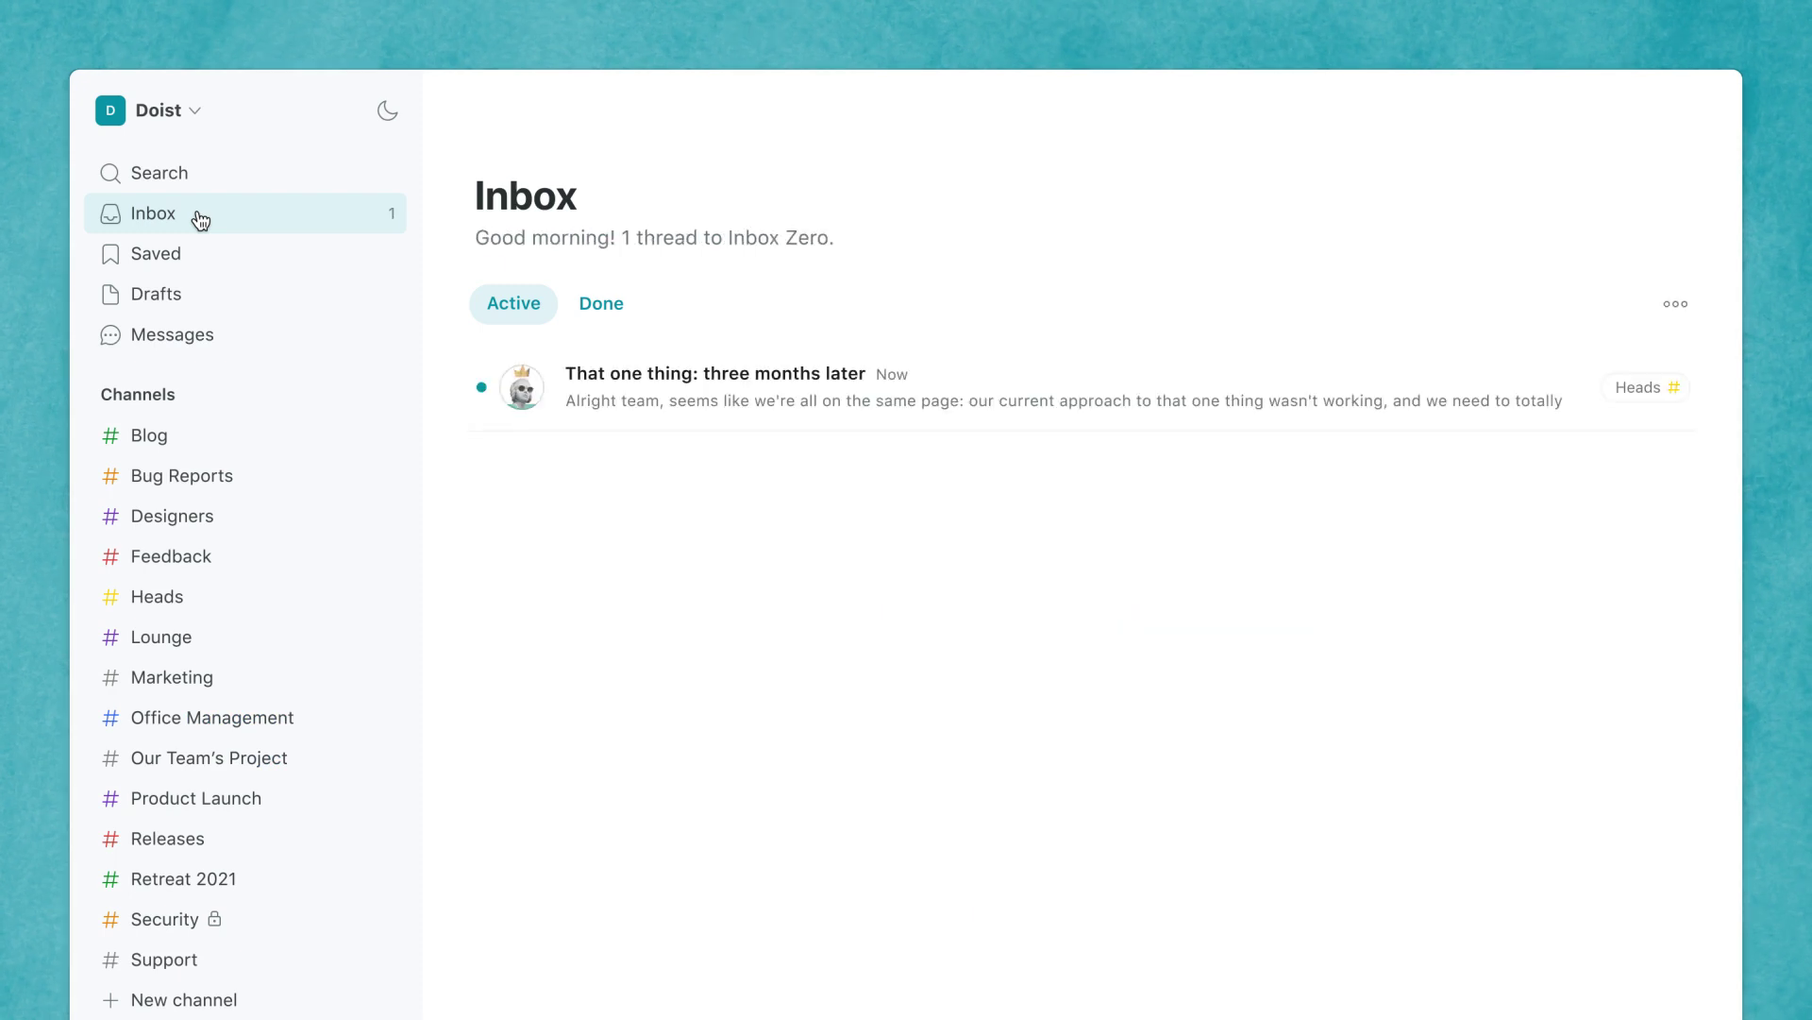
left_click(654, 393)
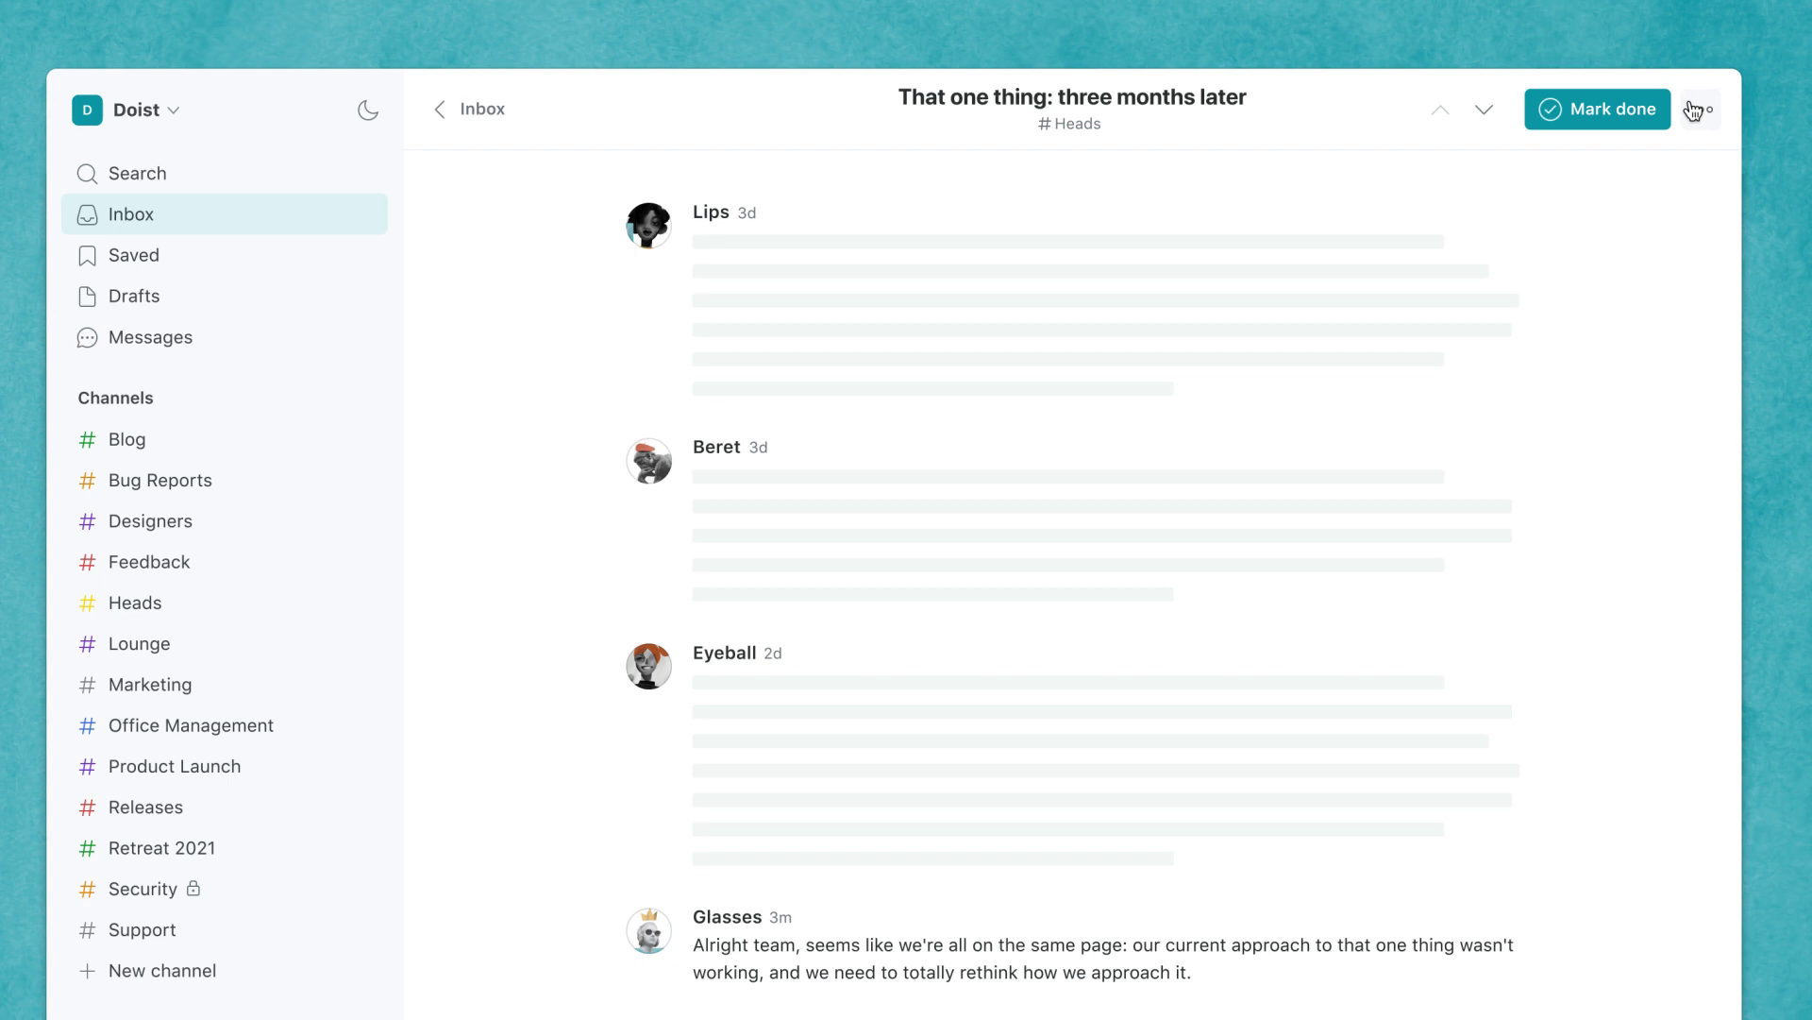
left_click(1694, 110)
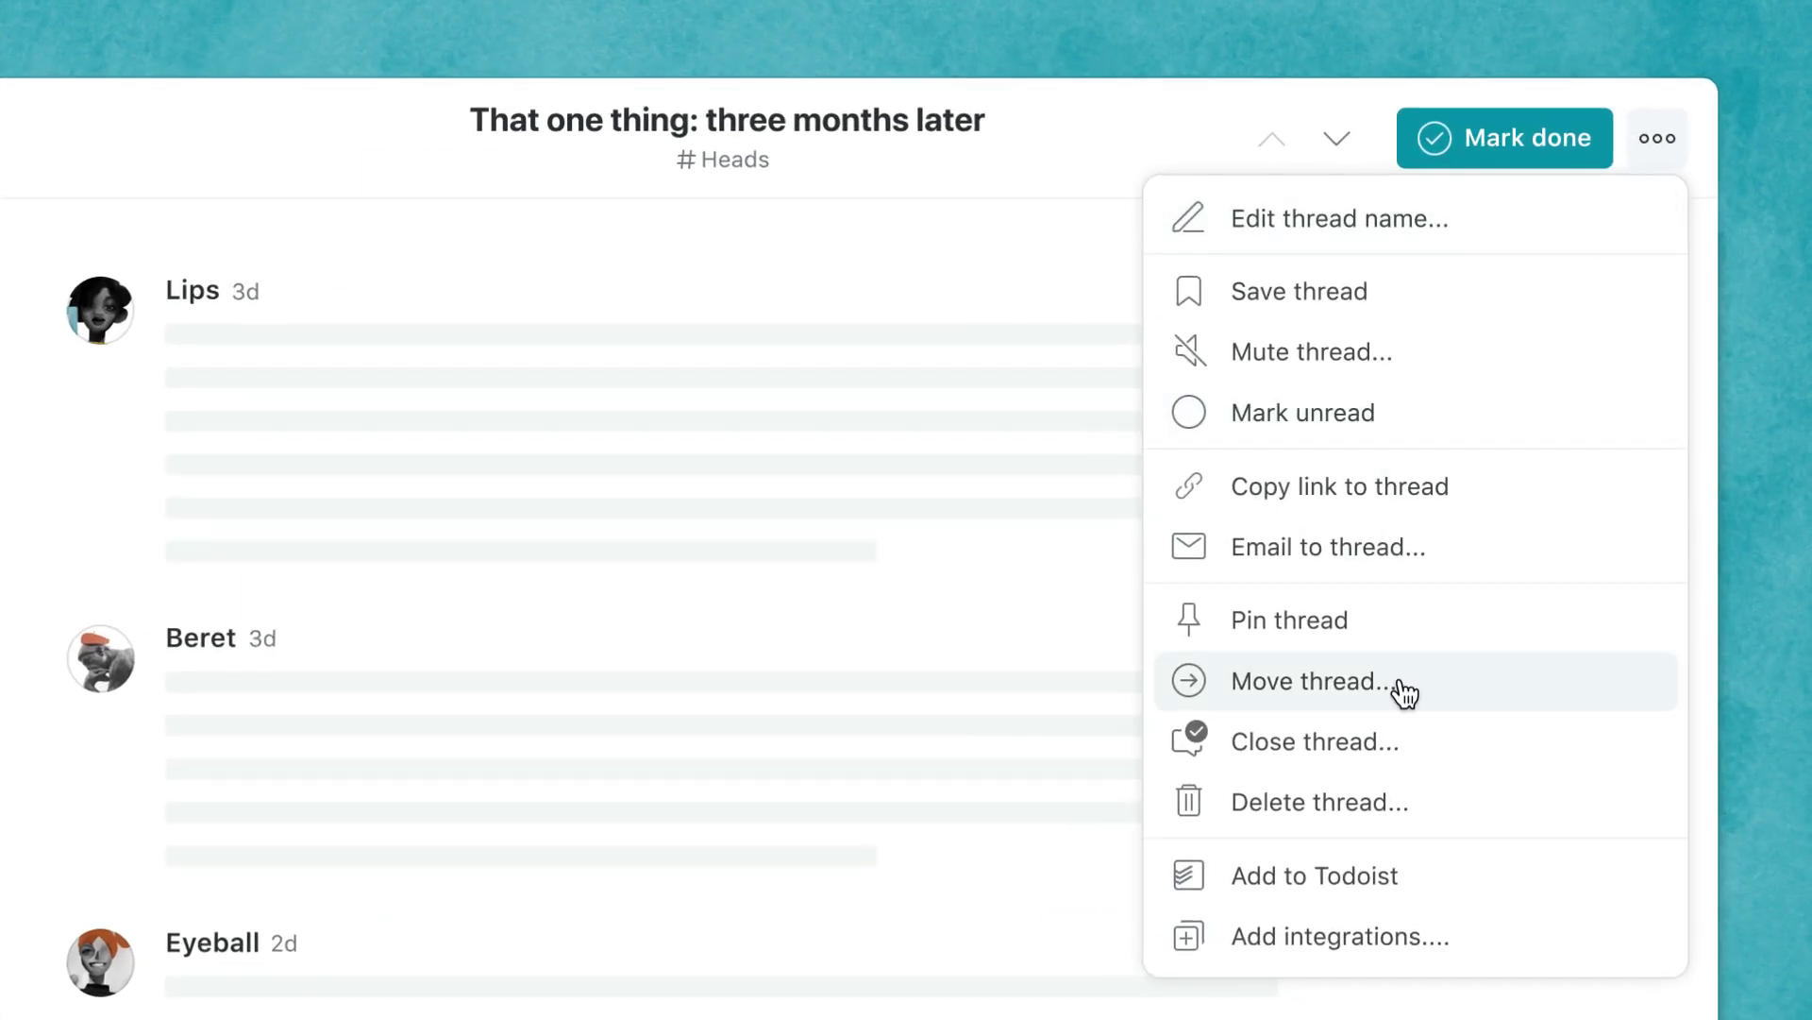
Close the thread with a two-paragraph conclusion on the rethink and forming a planning squad.
left_click(1383, 739)
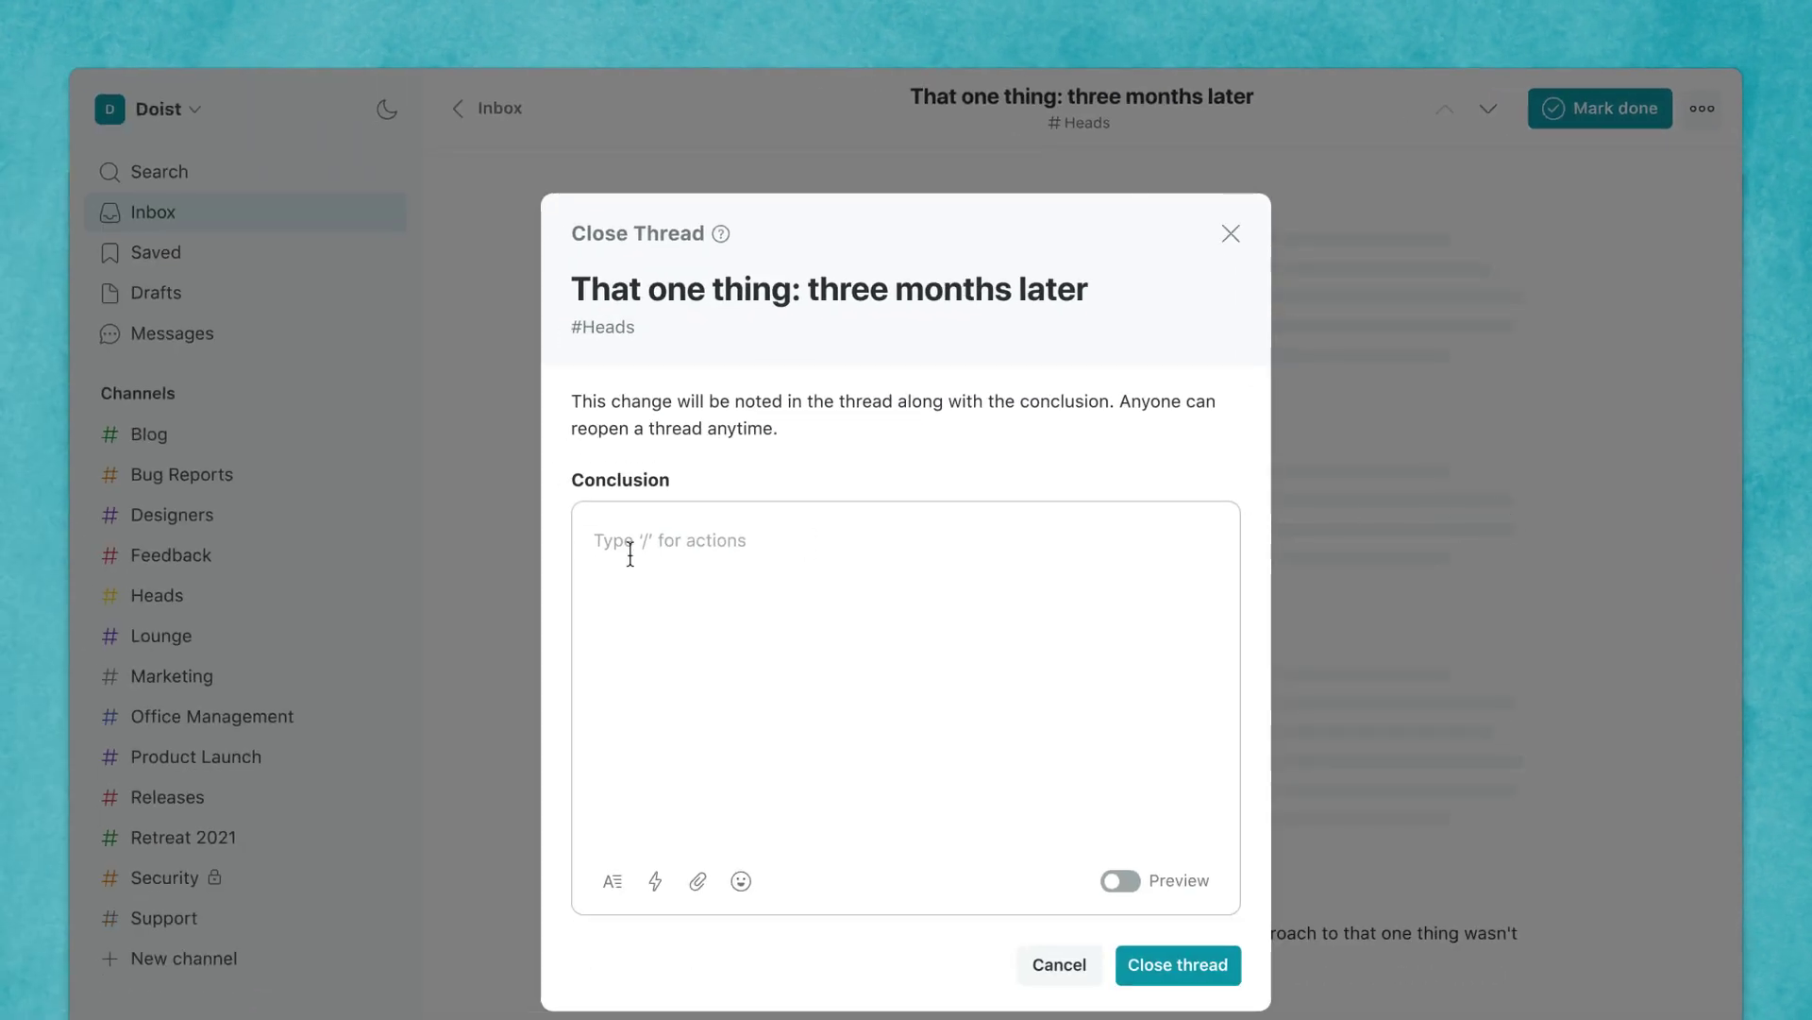
type("Great conversation everybody! As discussed in this thread, we'll totally rethink how we do")
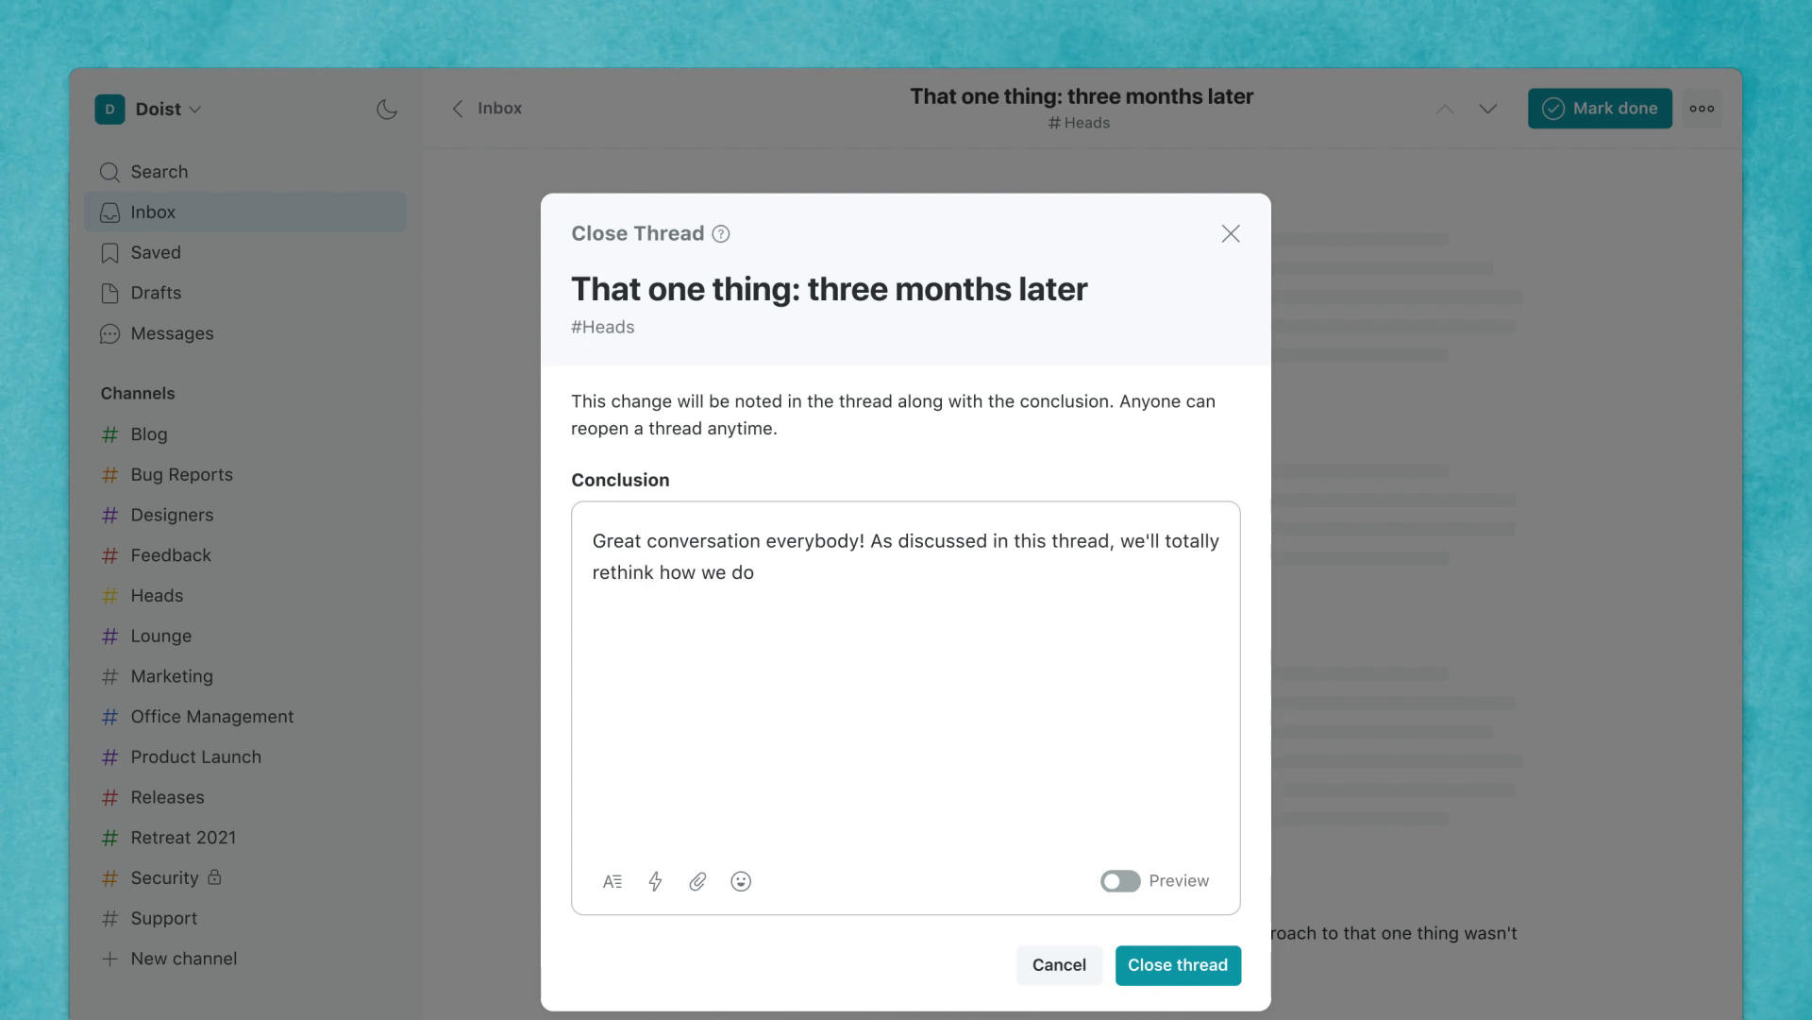
type(" that one thing to move forward. 🚀")
key("Return")
key("Return")
type("We'll schedule a cycle for planning next month where we'll form a small squad to lead the initiati")
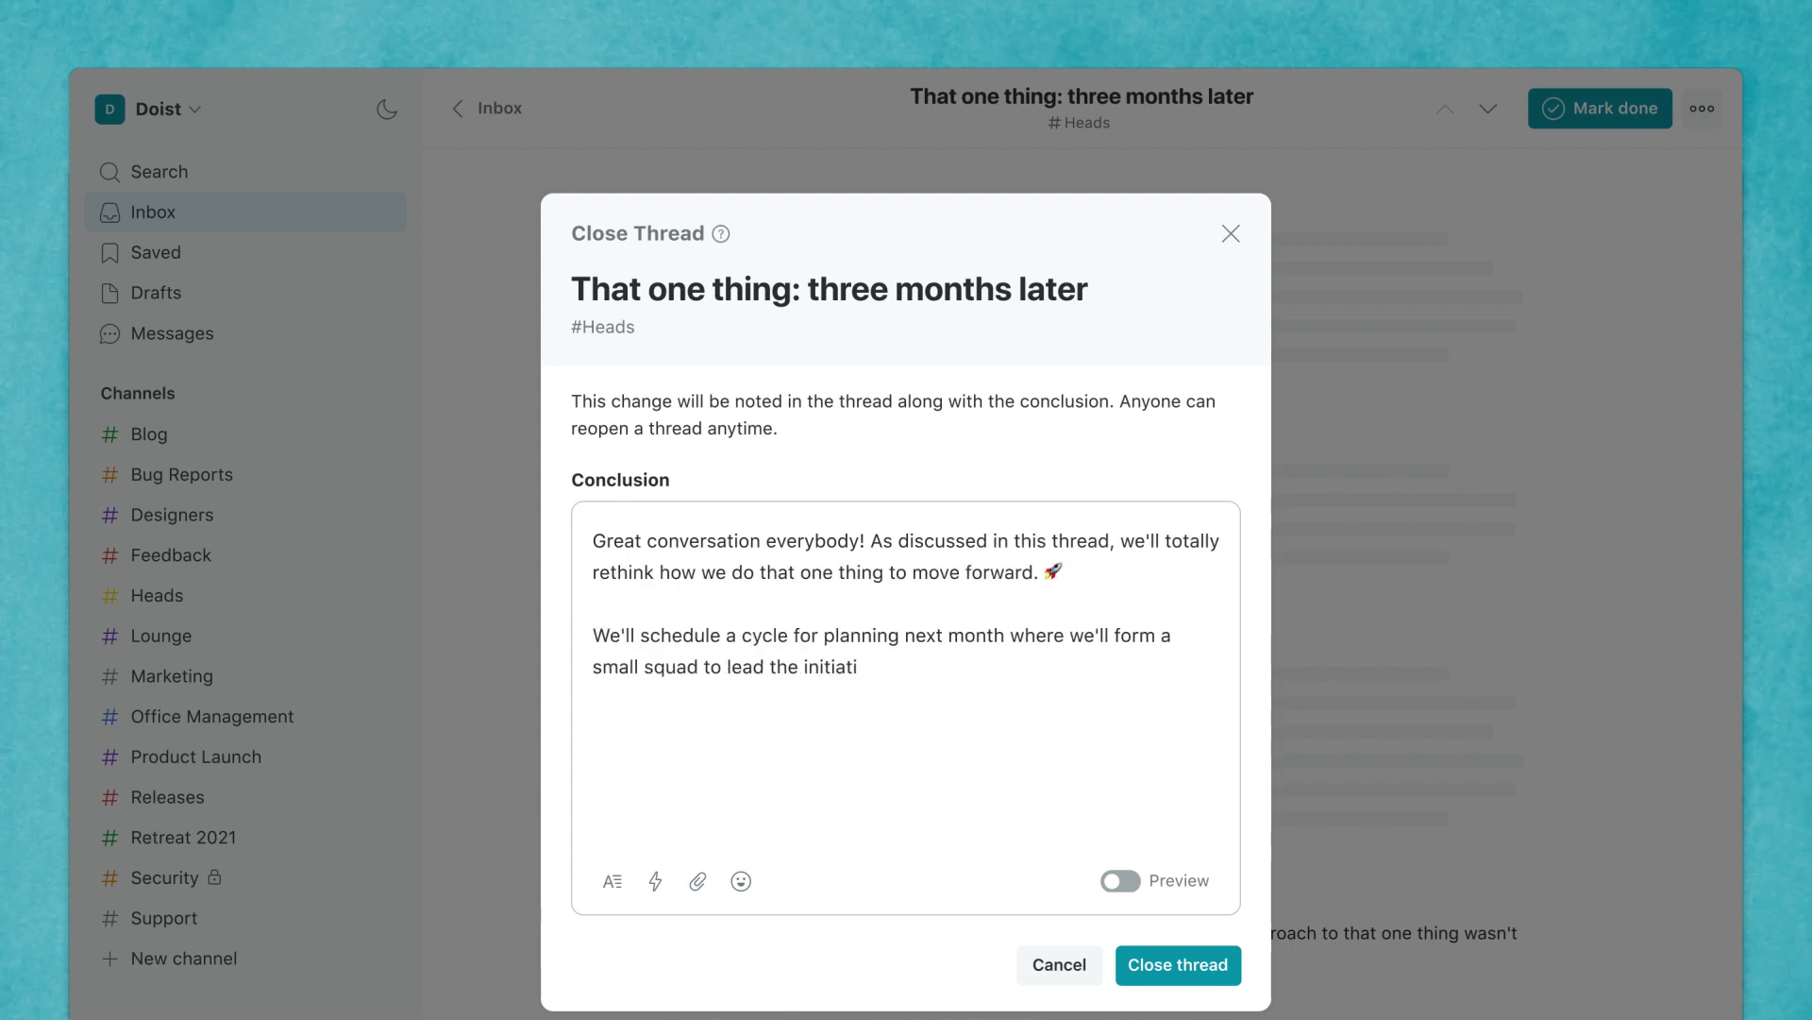
type("ve. React with a 👍 to this comment if you'd like to be included in the squad.")
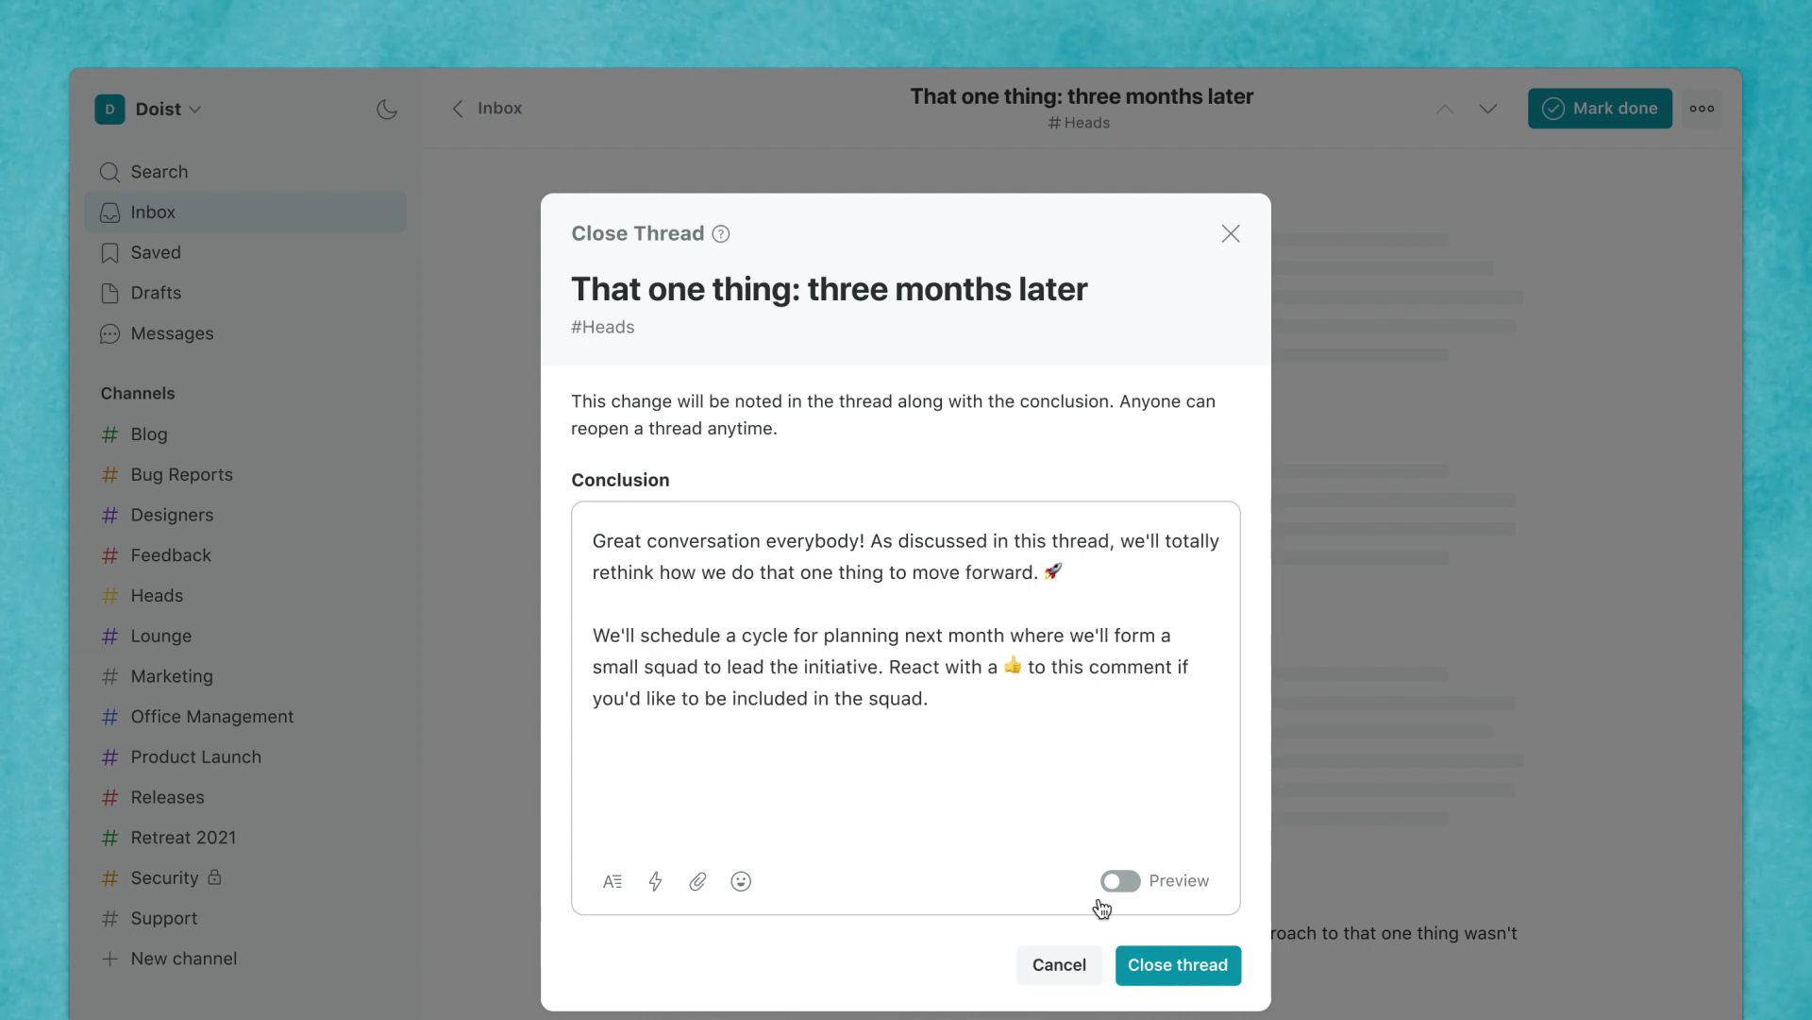
left_click(1187, 970)
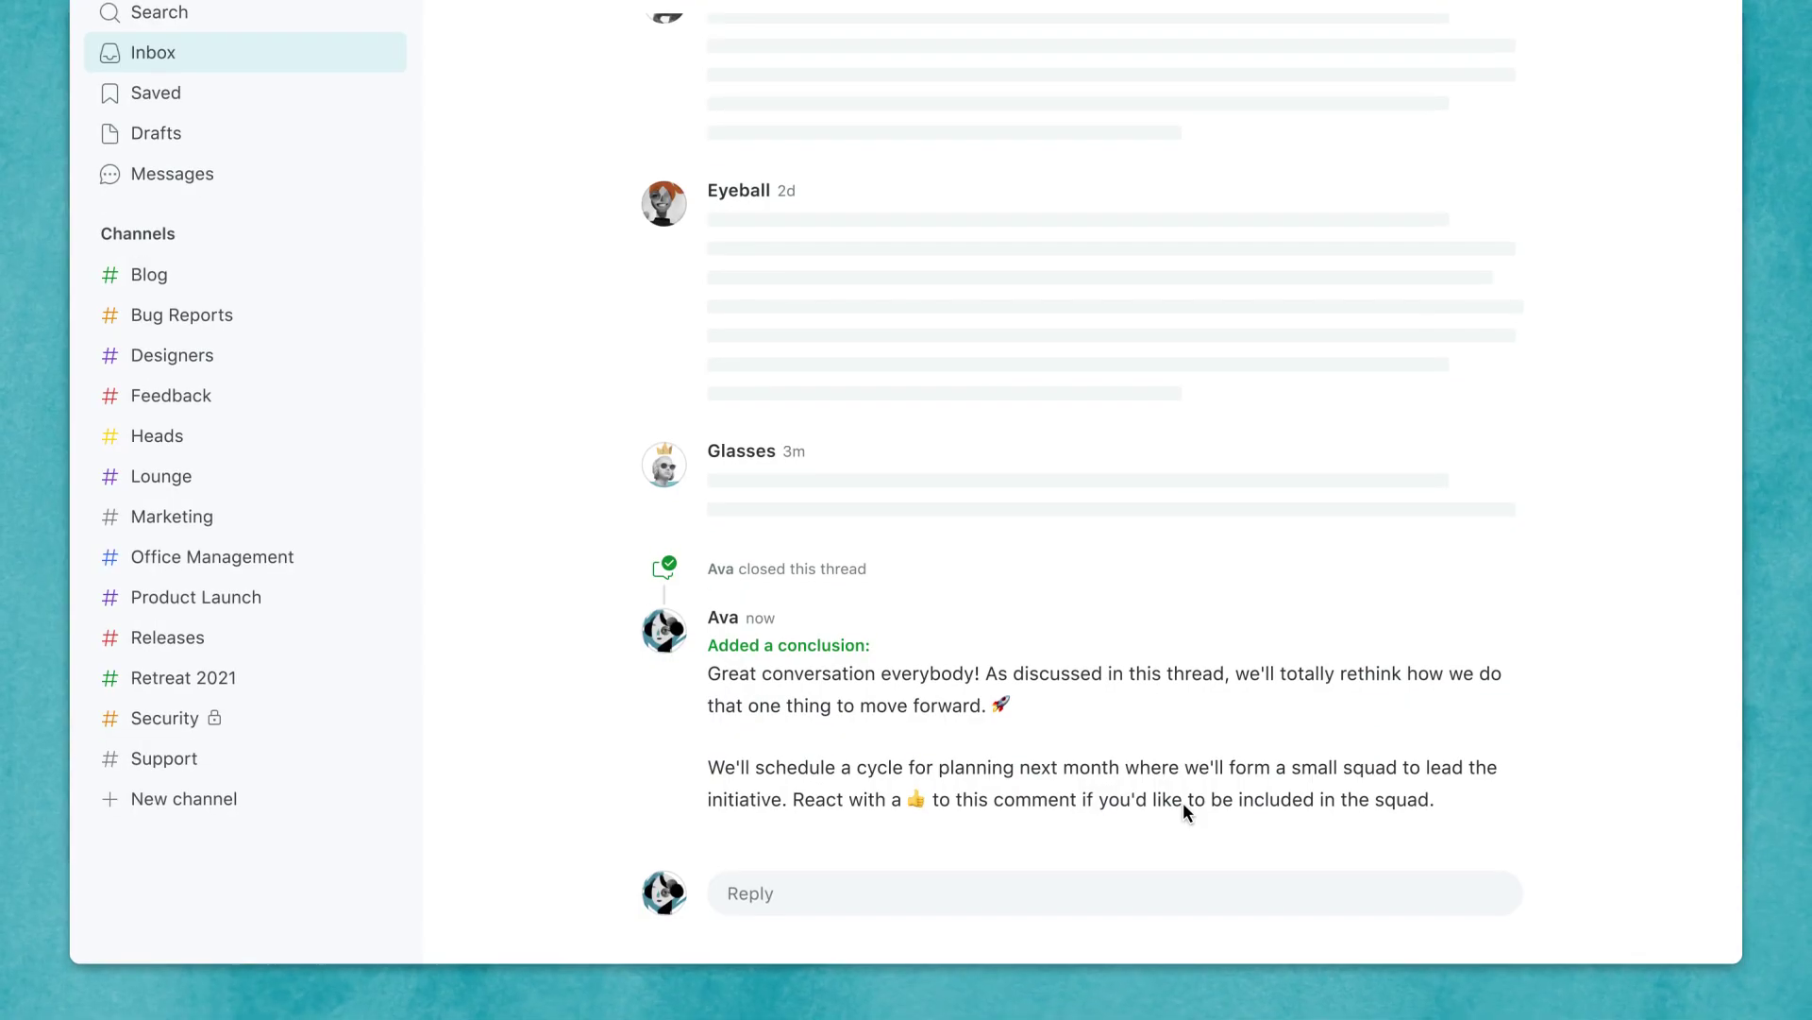